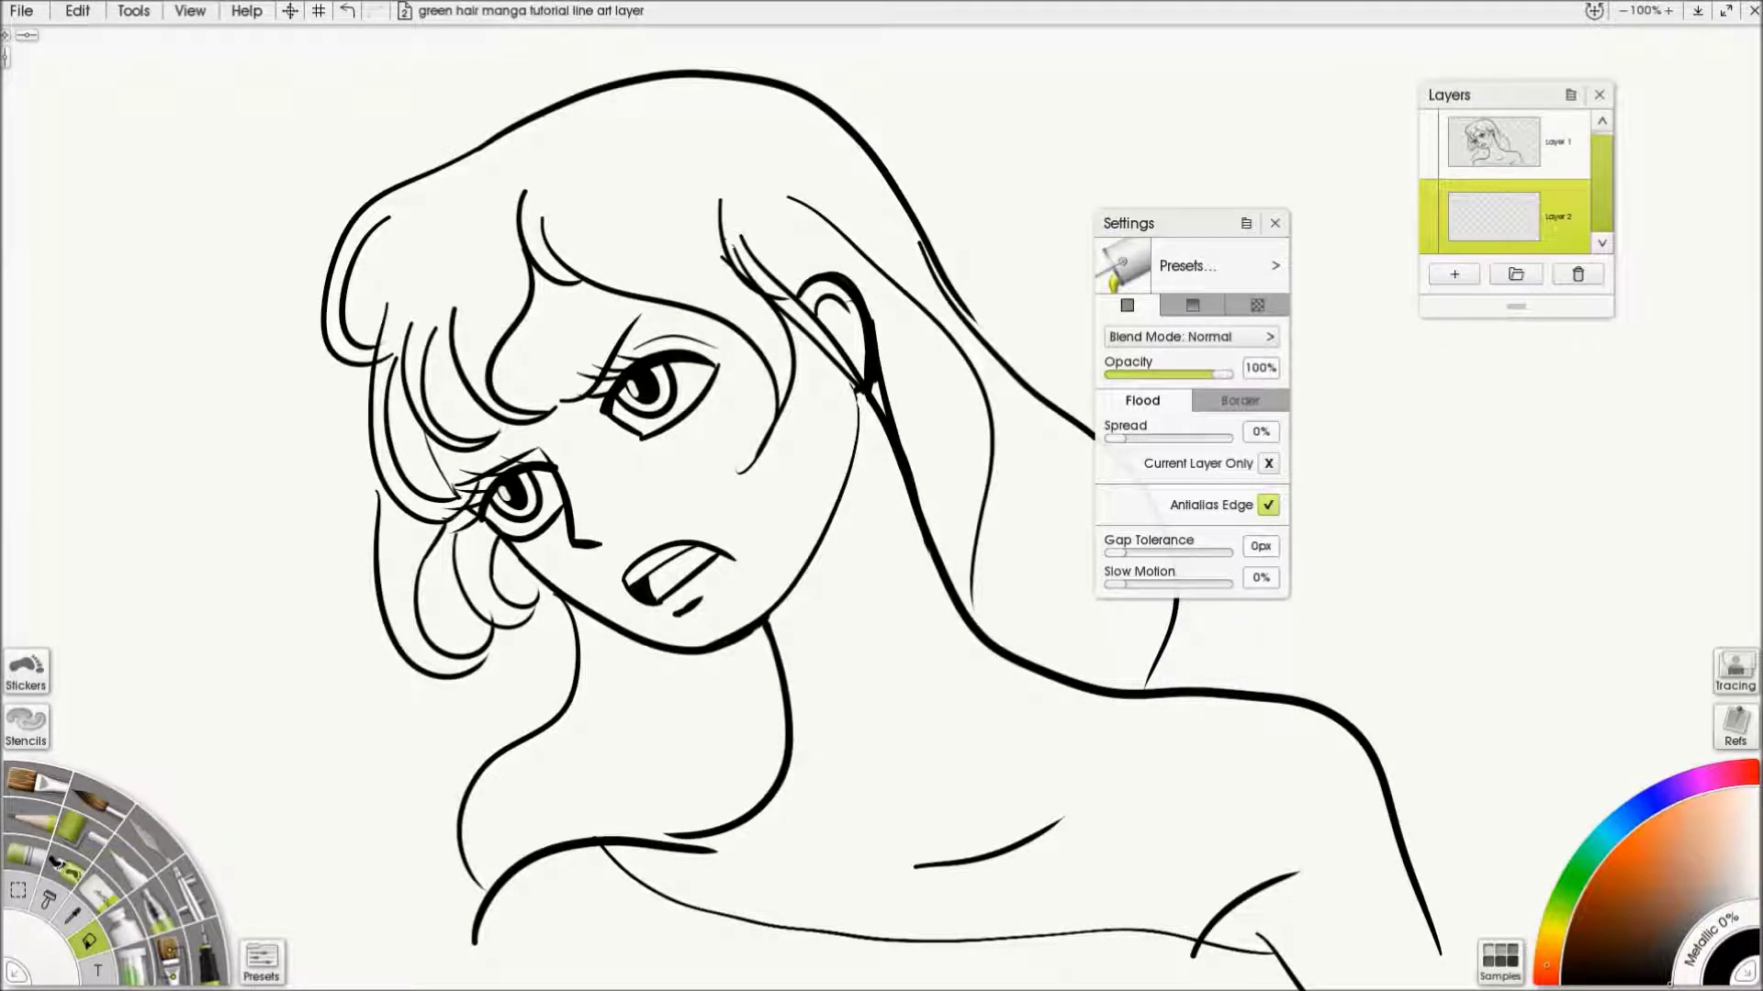
Try a black flood fill of the hair with the fill's Slow Motion at 13%, and undo it
mouse_move(1115, 438)
mouse_down()
mouse_move(1140, 438)
mouse_move(1105, 438)
mouse_up()
click(1191, 305)
click(1126, 305)
click(653, 169)
click(1092, 611)
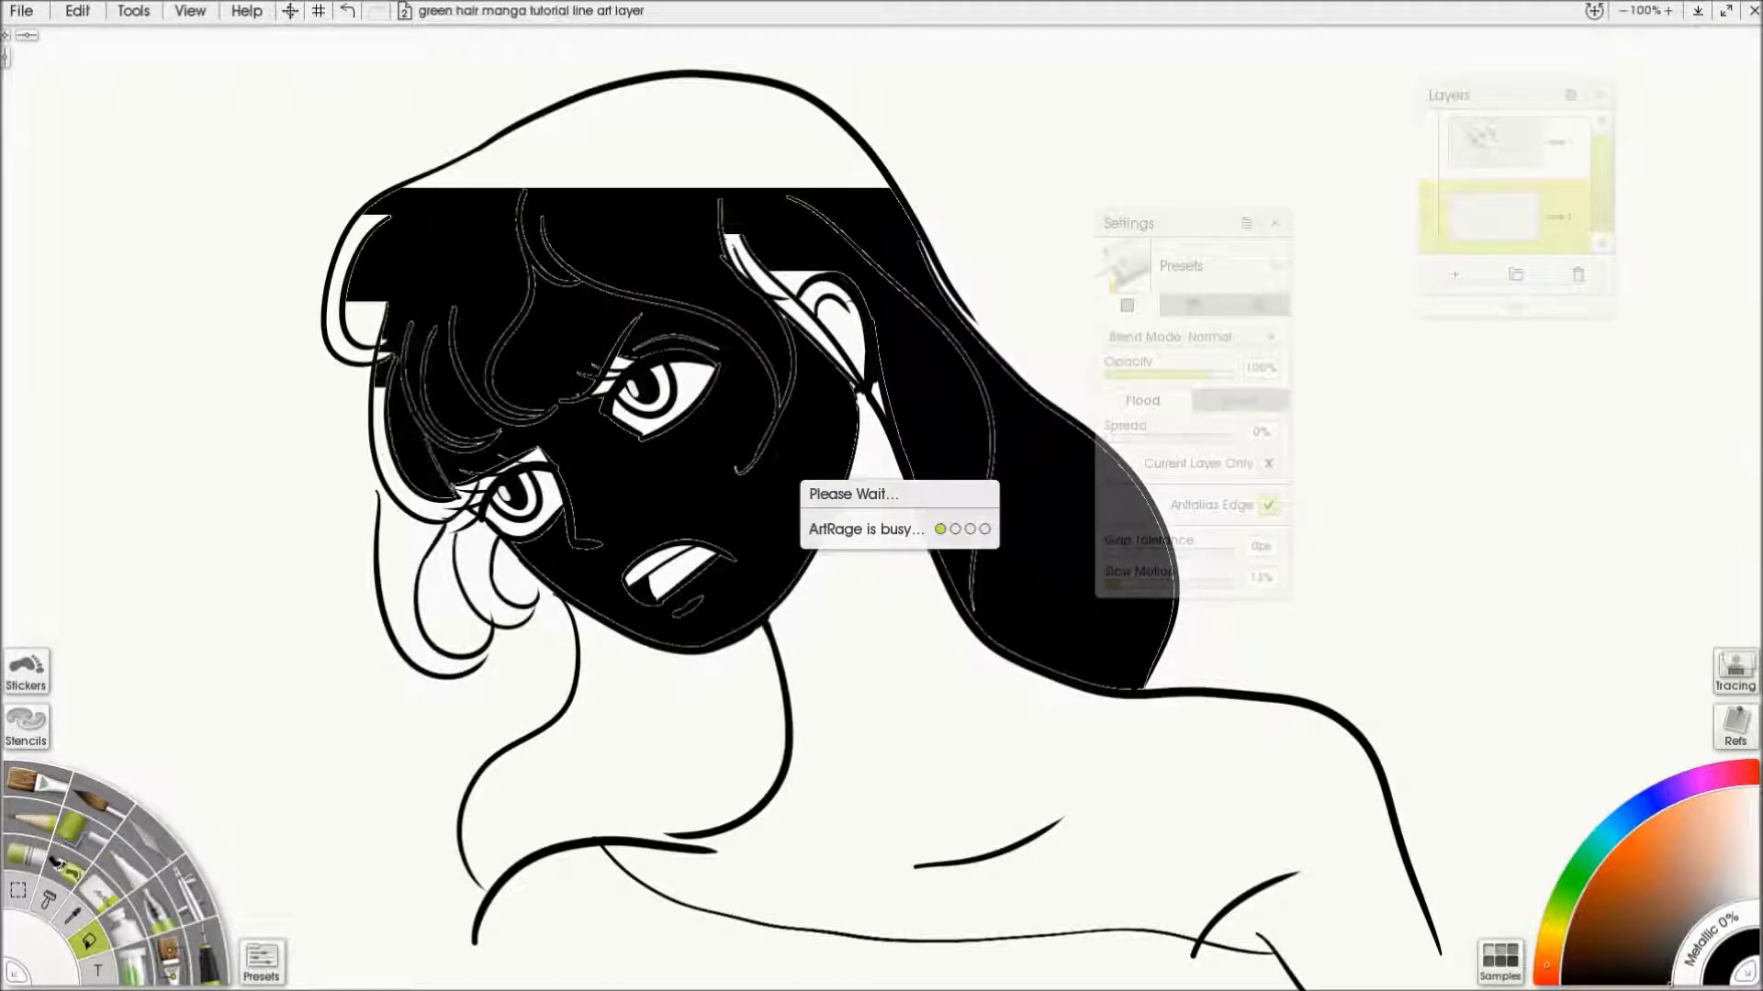
key(ctrl+z)
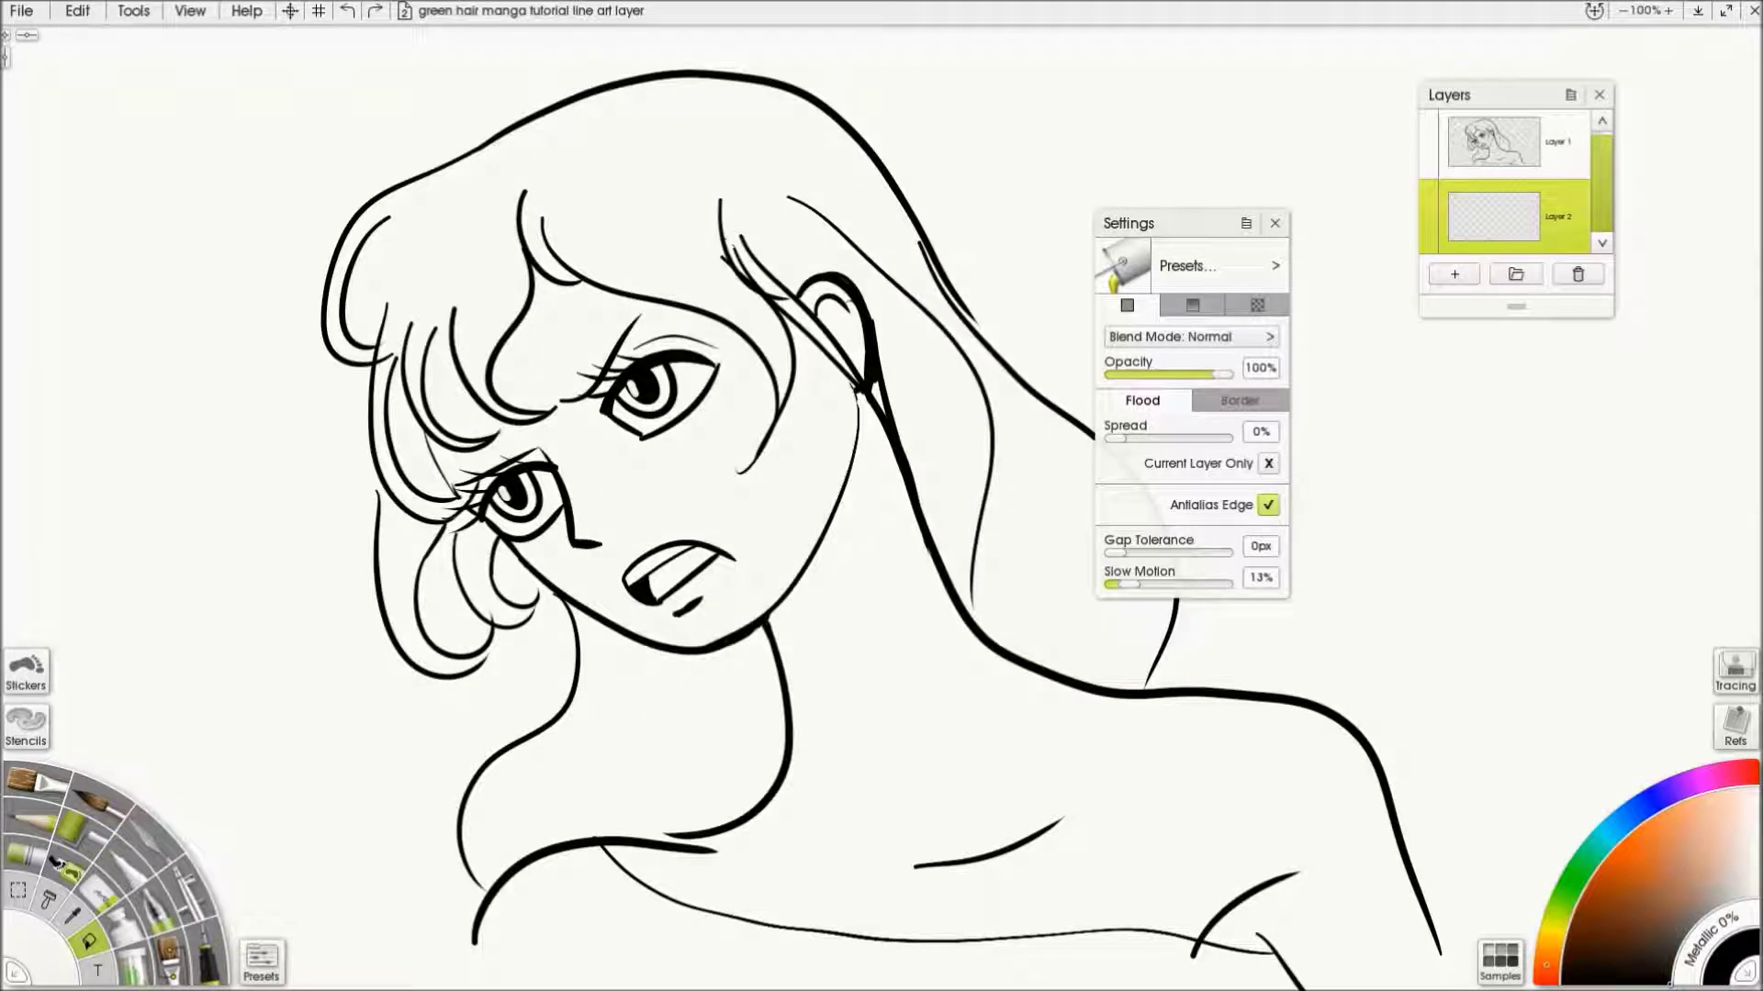
Try black flood fills of the hair with Slow Motion at 100% and at 19%, undoing each fill
drag(1128, 584, 1227, 584)
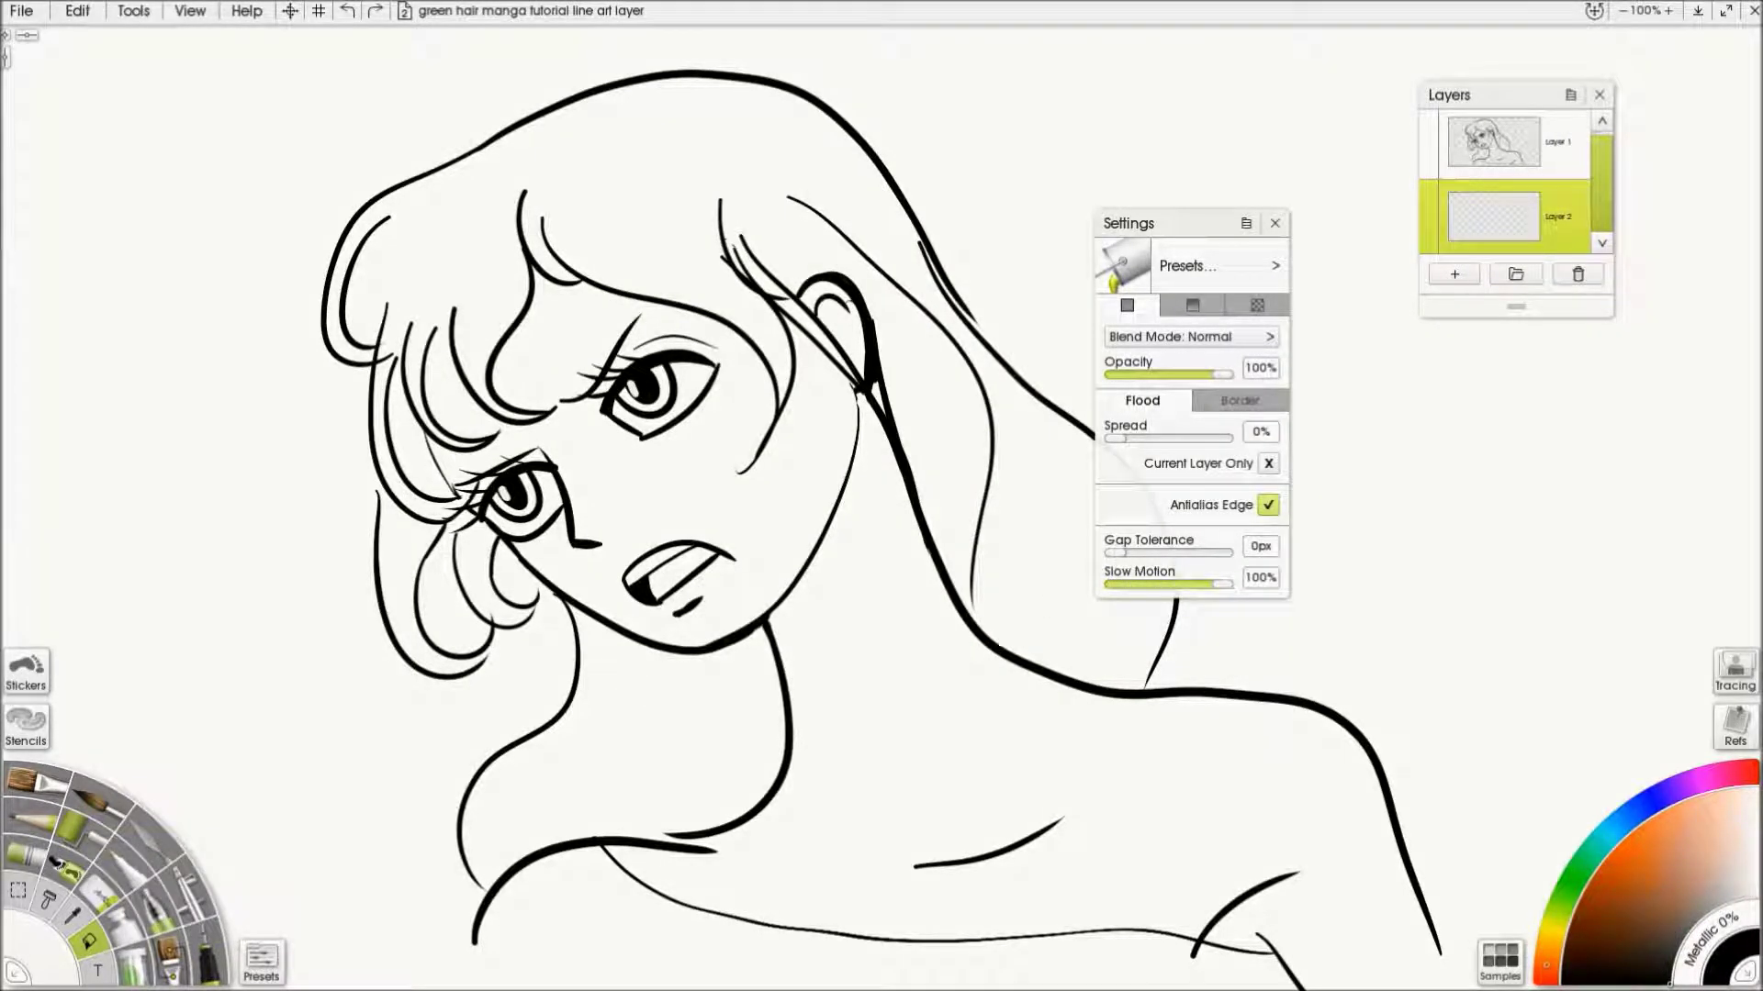
click(1076, 632)
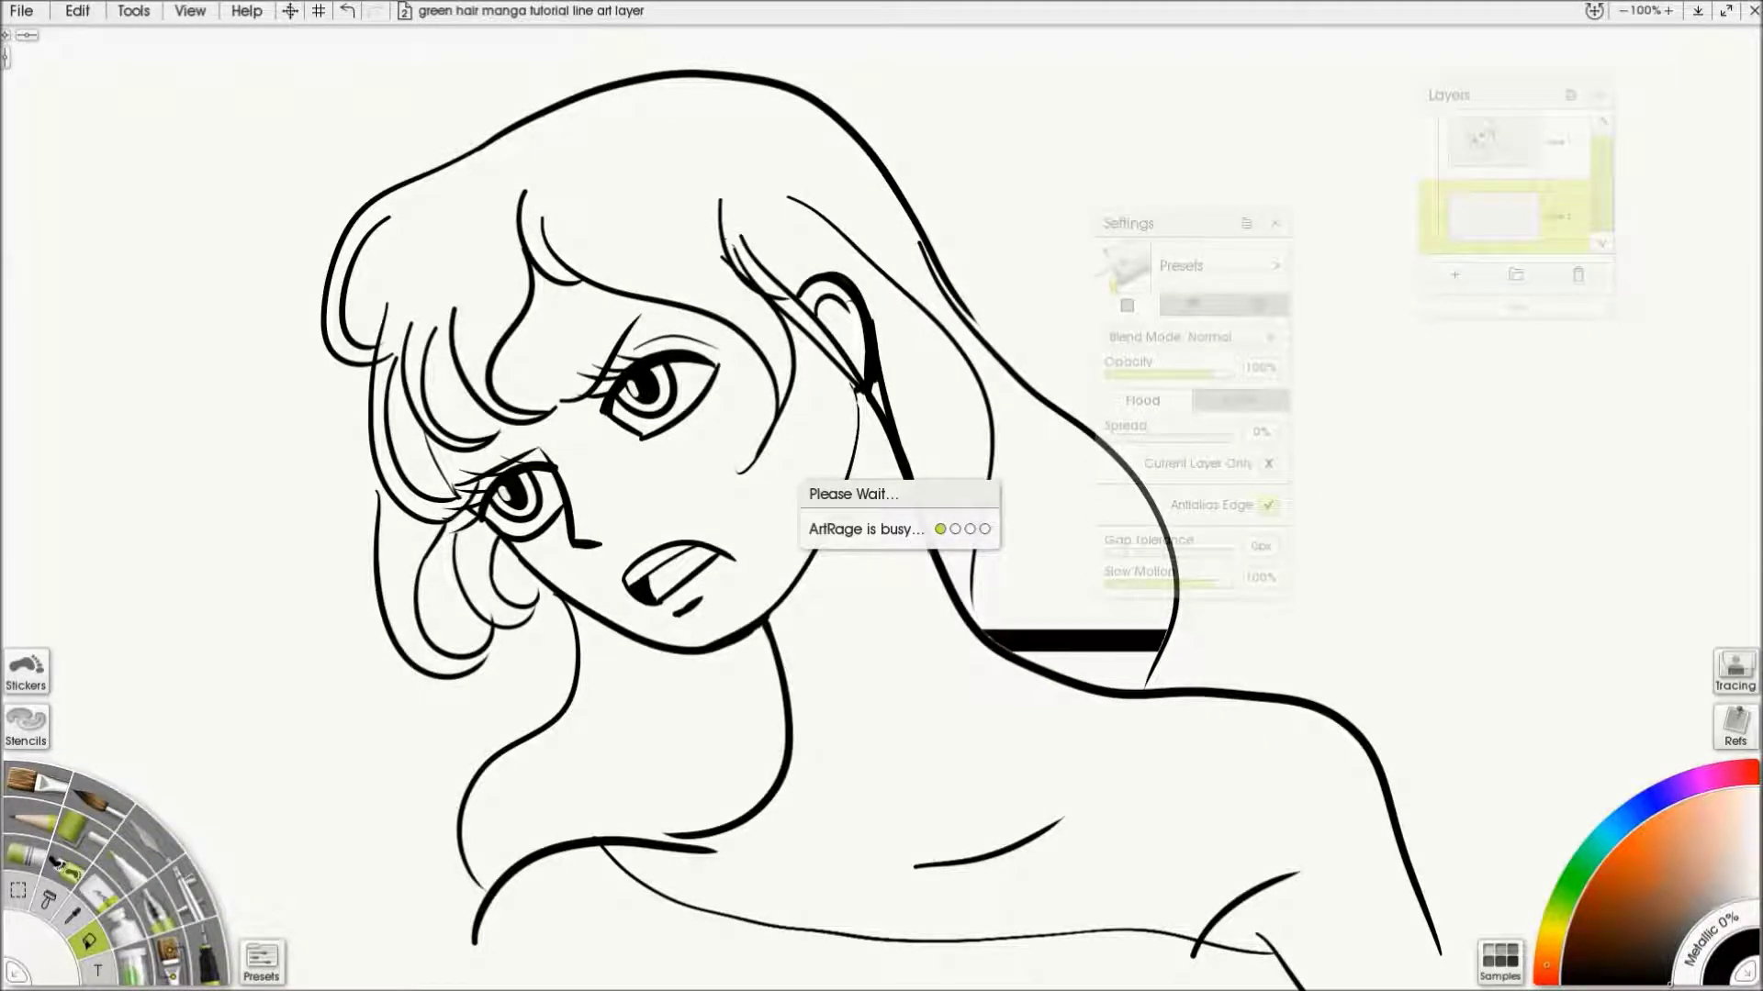
key(ctrl+z)
drag(1221, 584, 1125, 584)
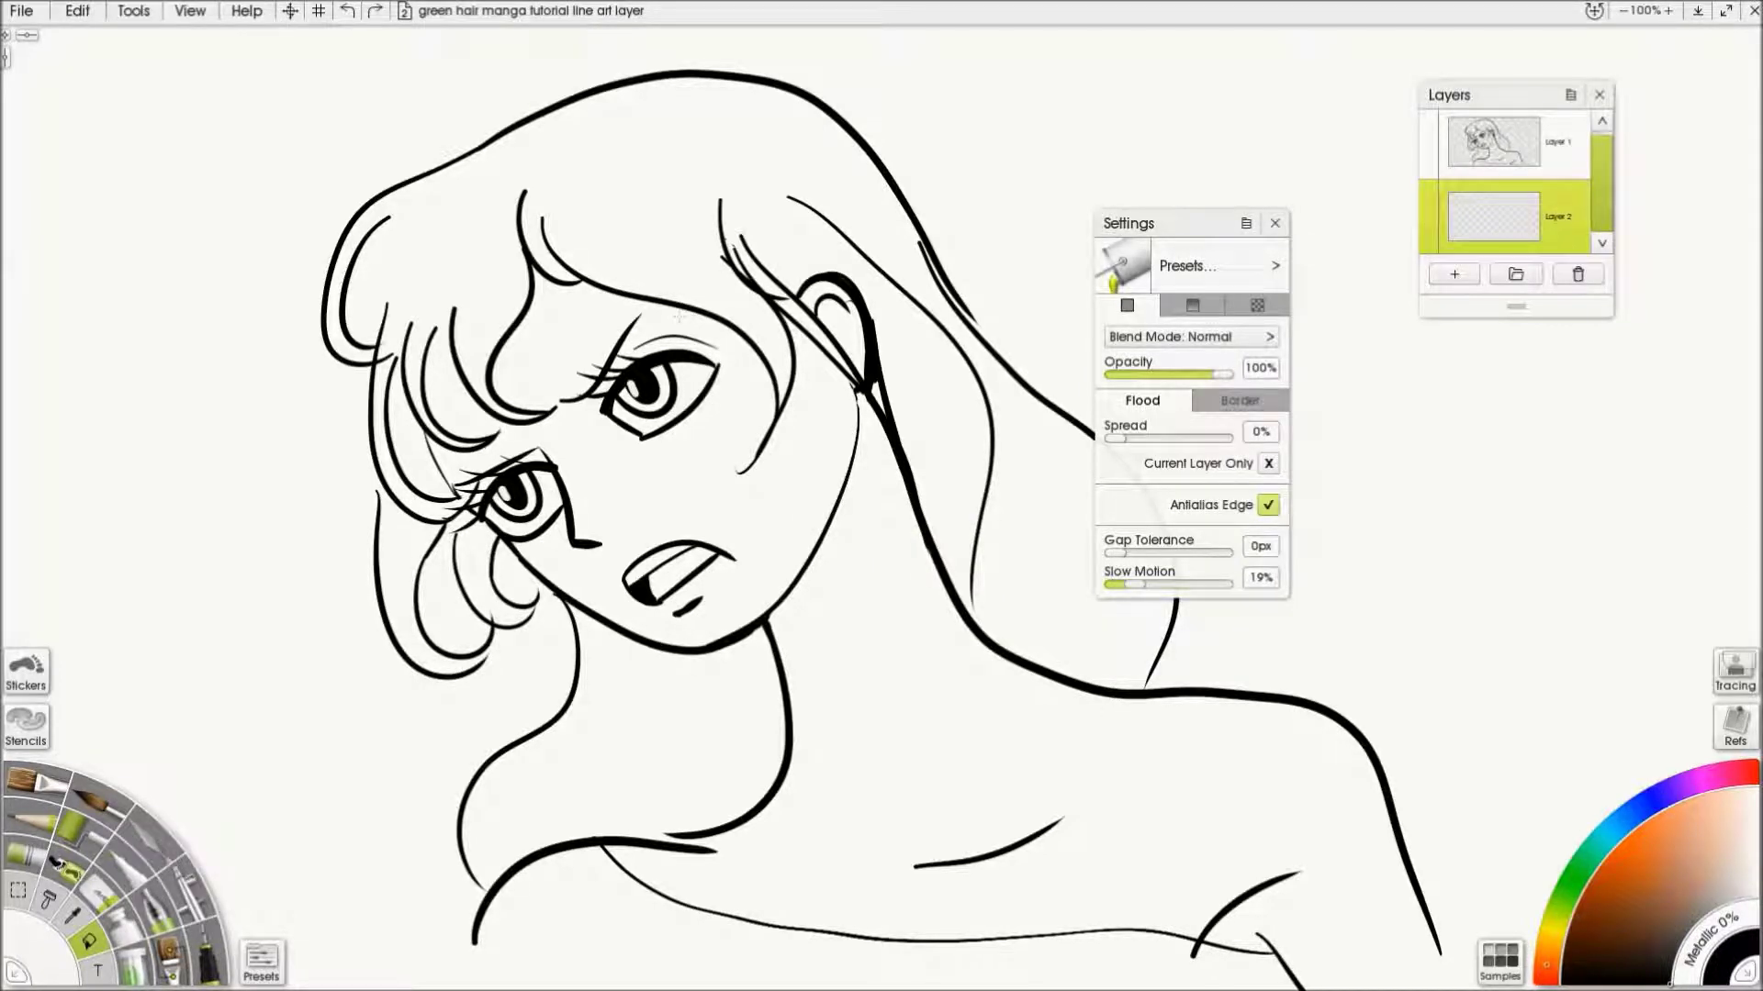
click(634, 241)
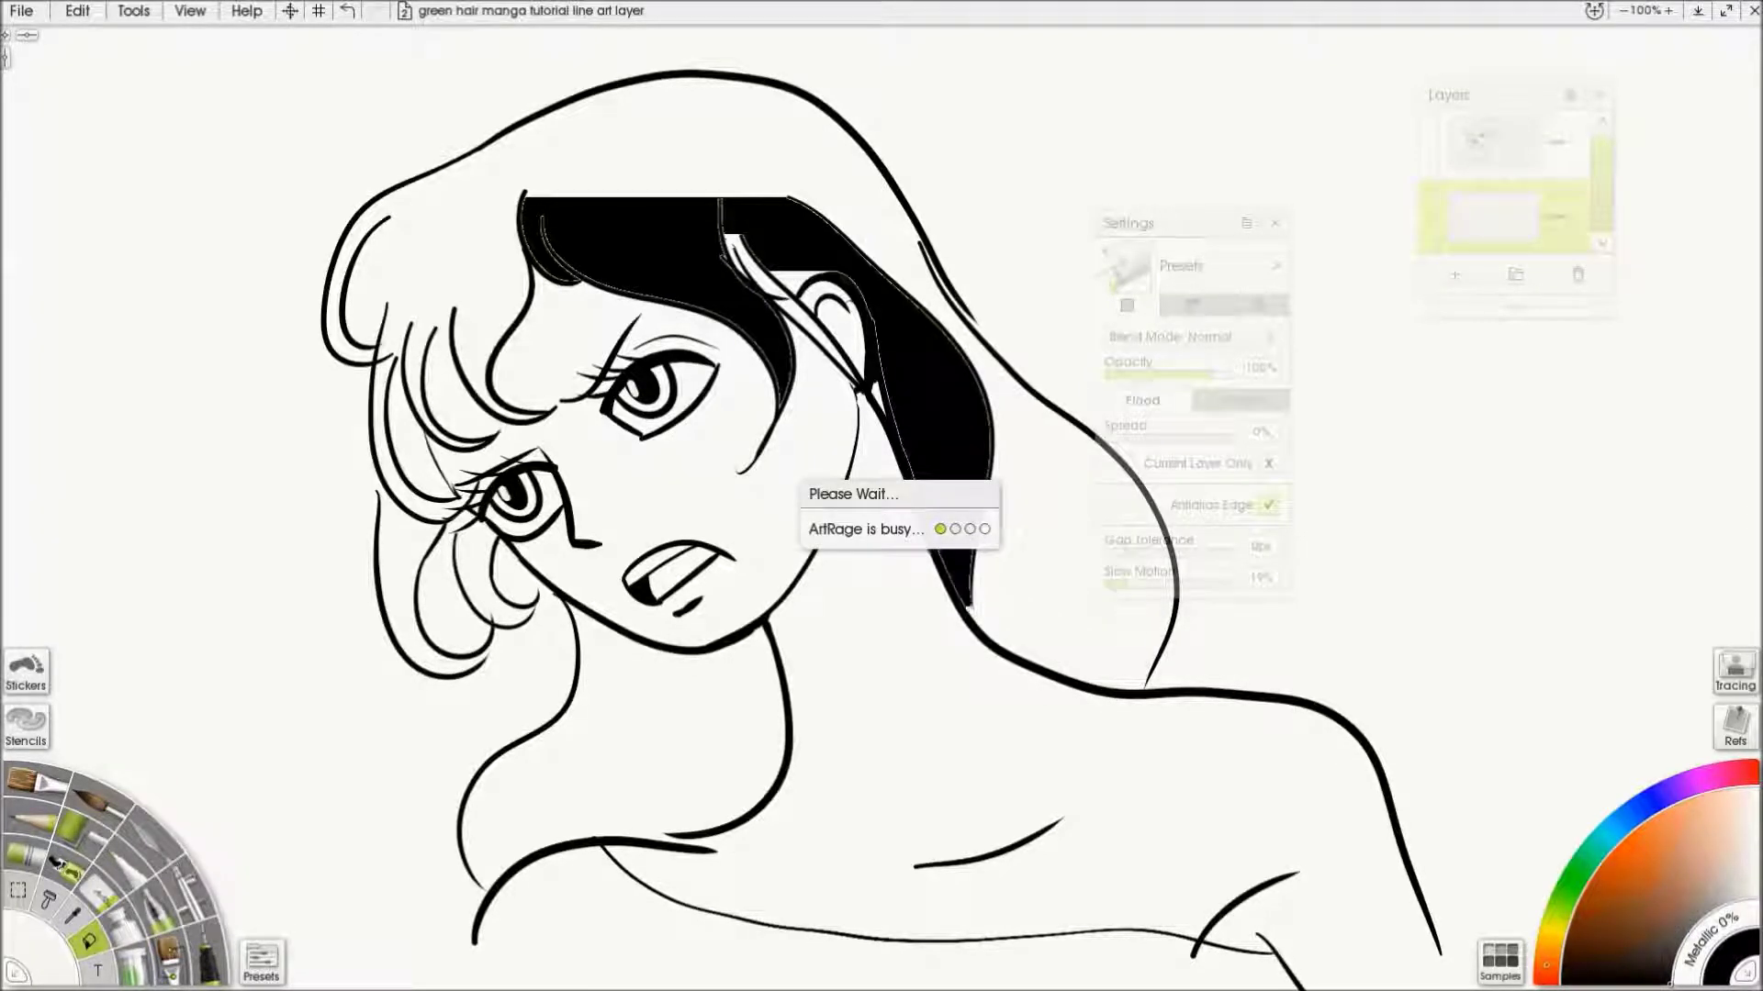
key(ctrl+z)
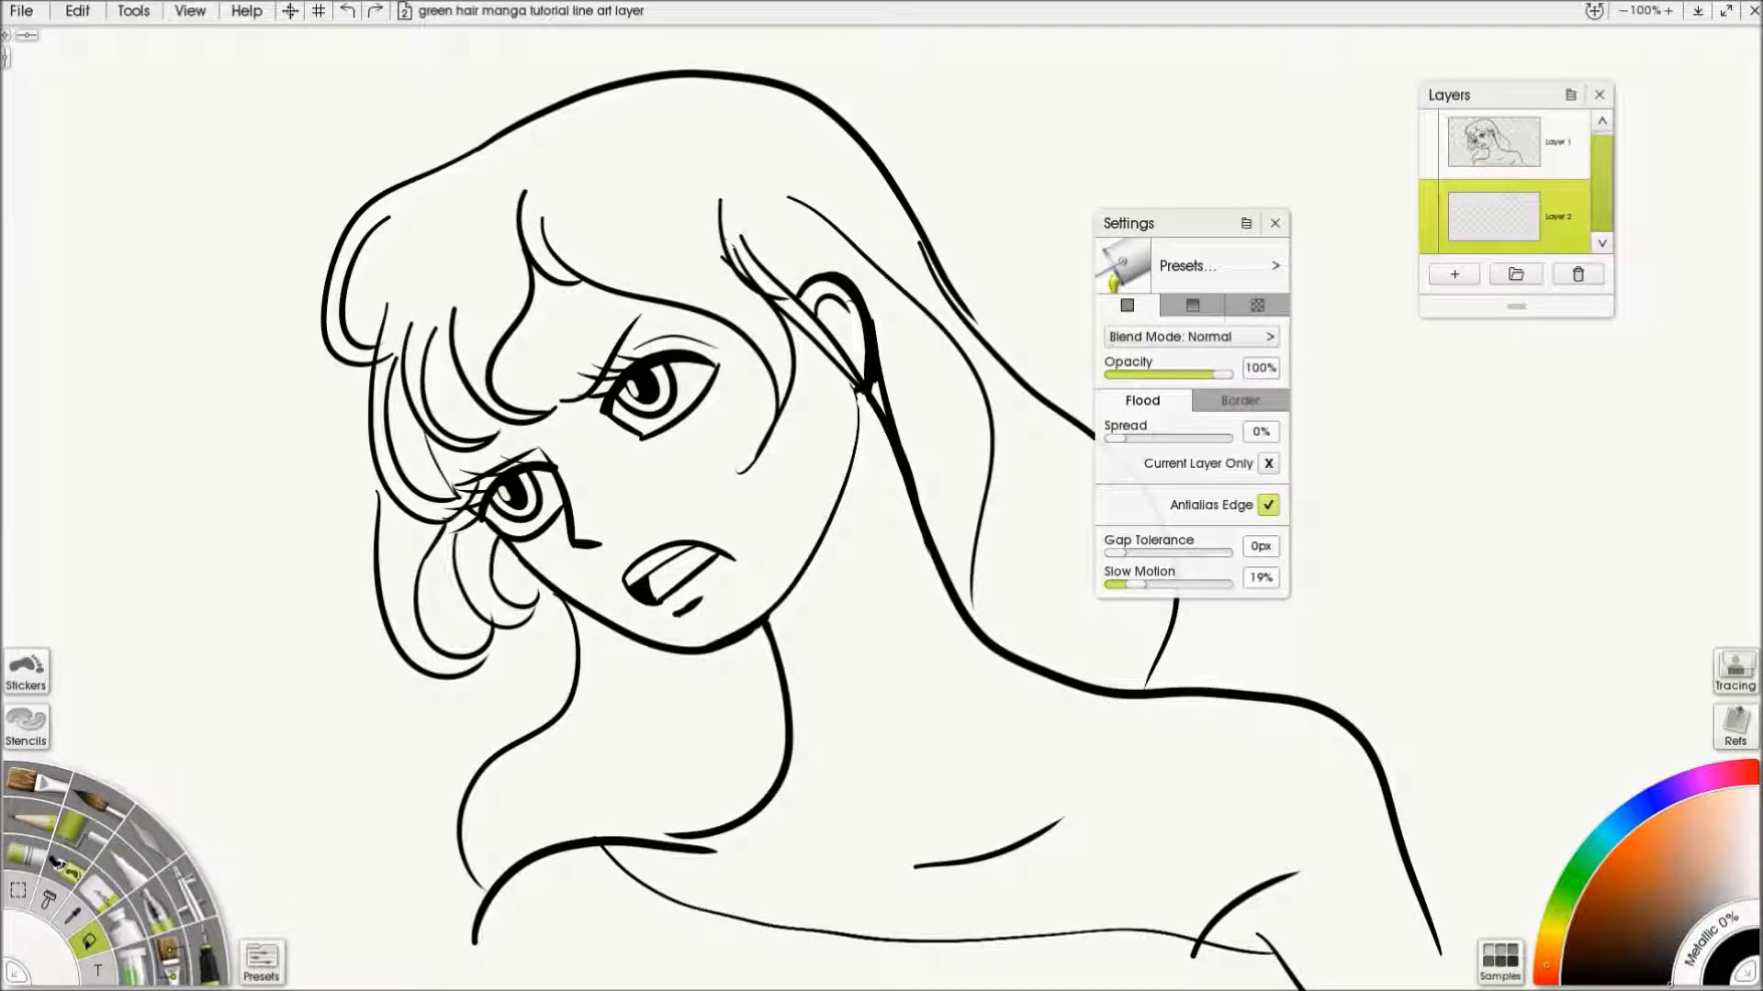
Set Gap Tolerance to 26 px and flood-fill the upper hair and the long back section of hair in black
drag(1112, 553, 1163, 553)
click(640, 212)
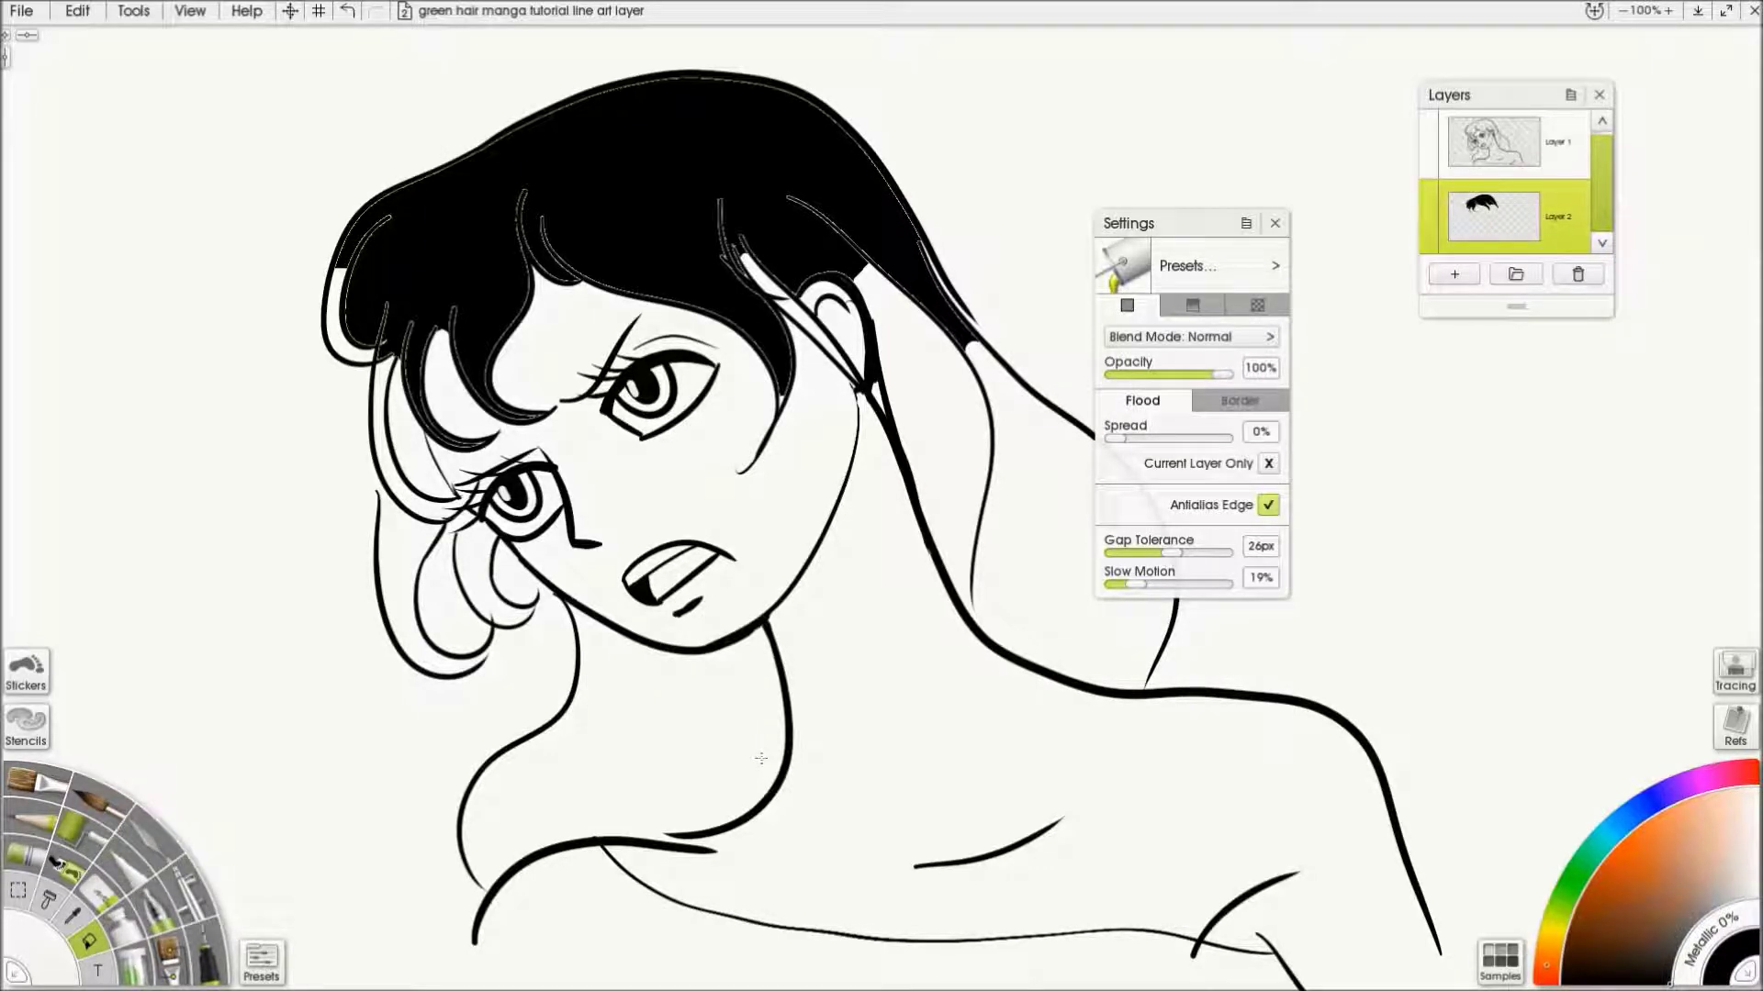
scroll(620, 326, up, 5)
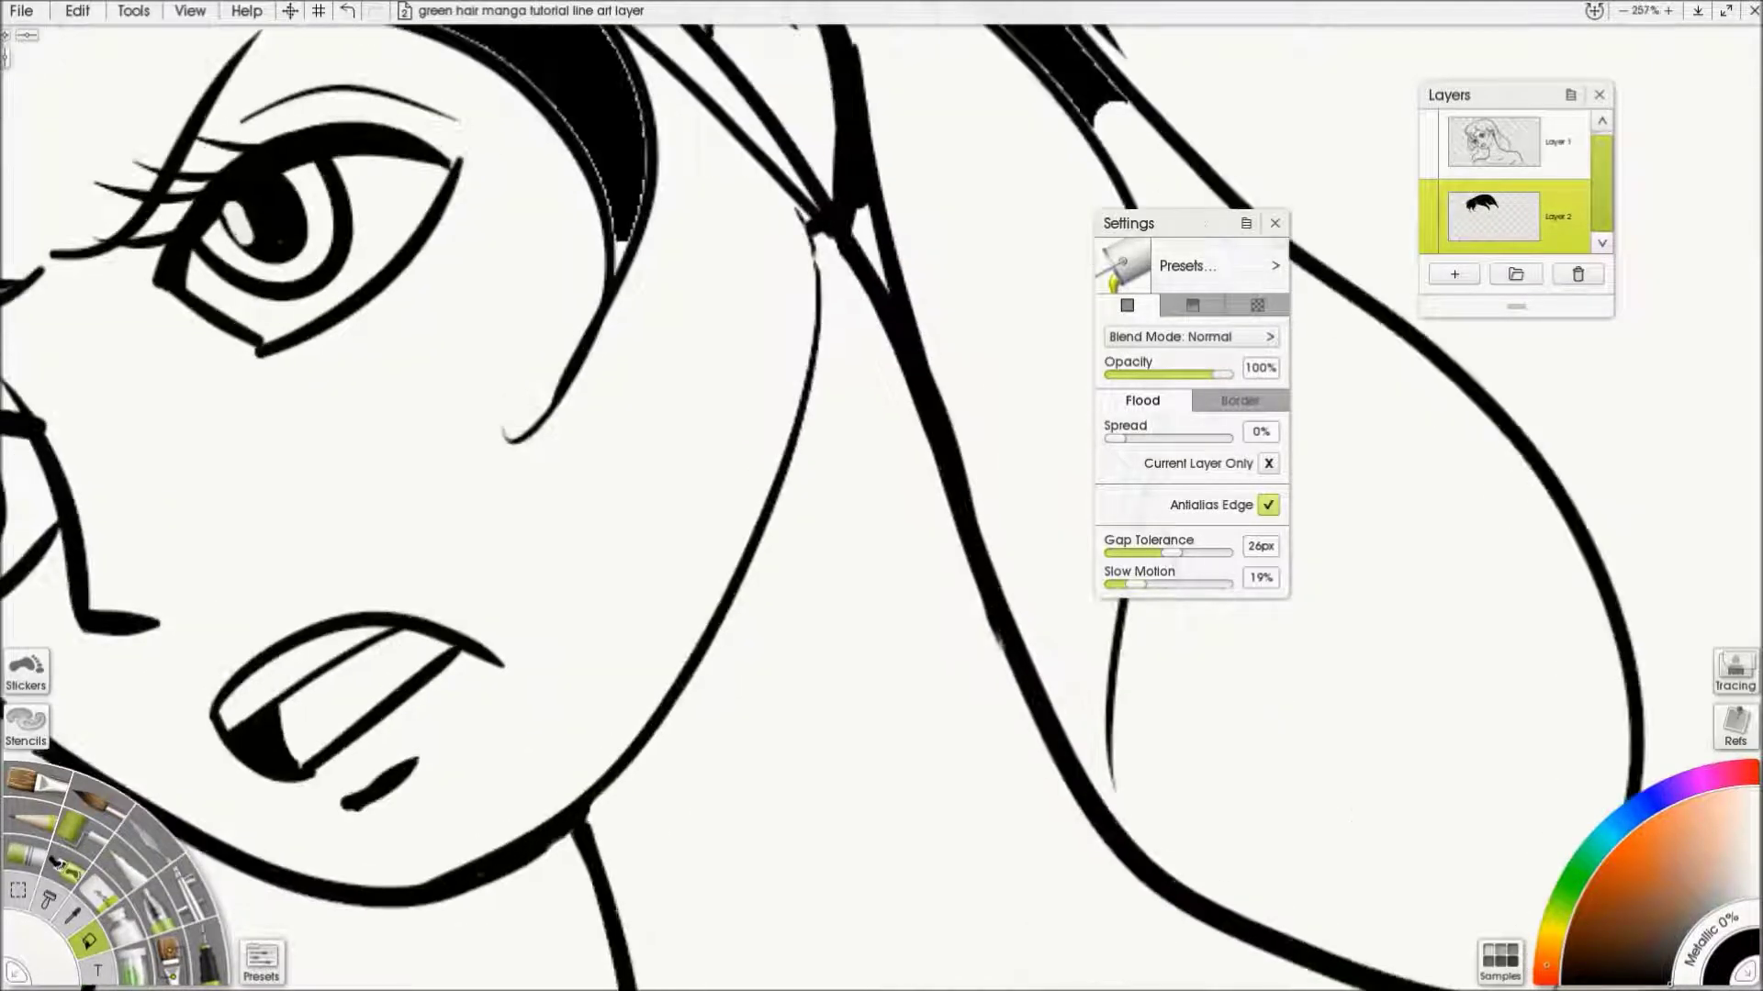
drag(621, 326, 132, 724)
click(601, 530)
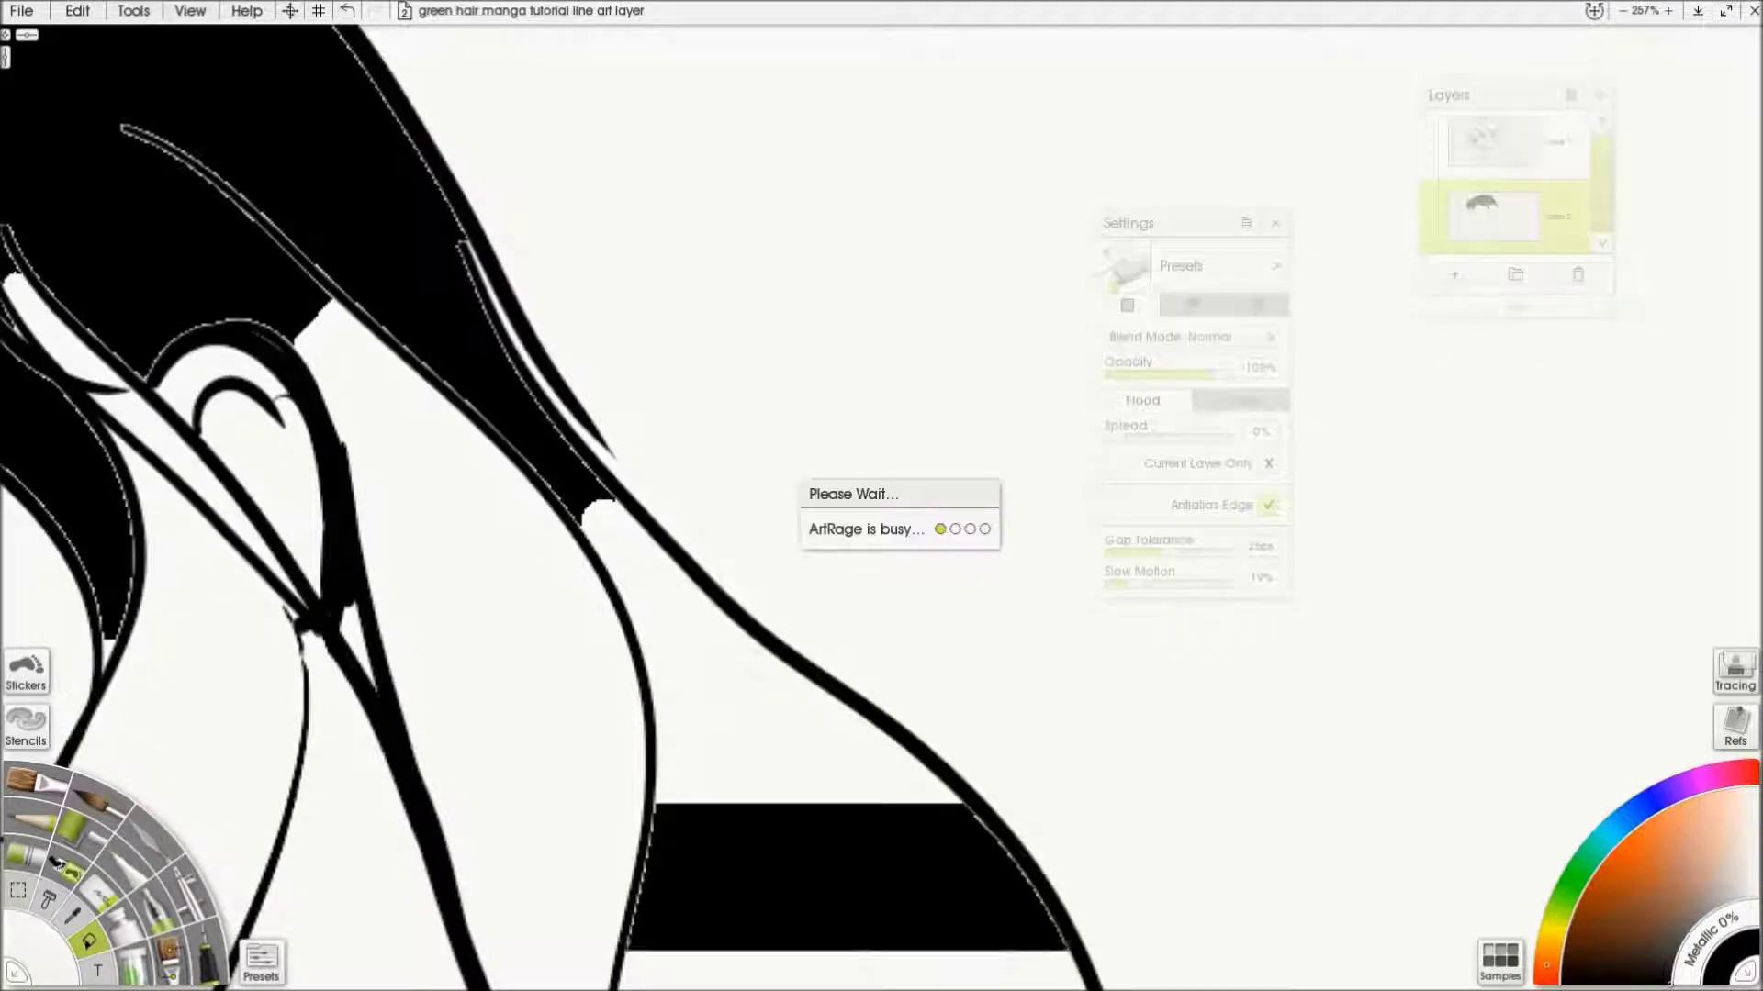
scroll(600, 530, down, 3)
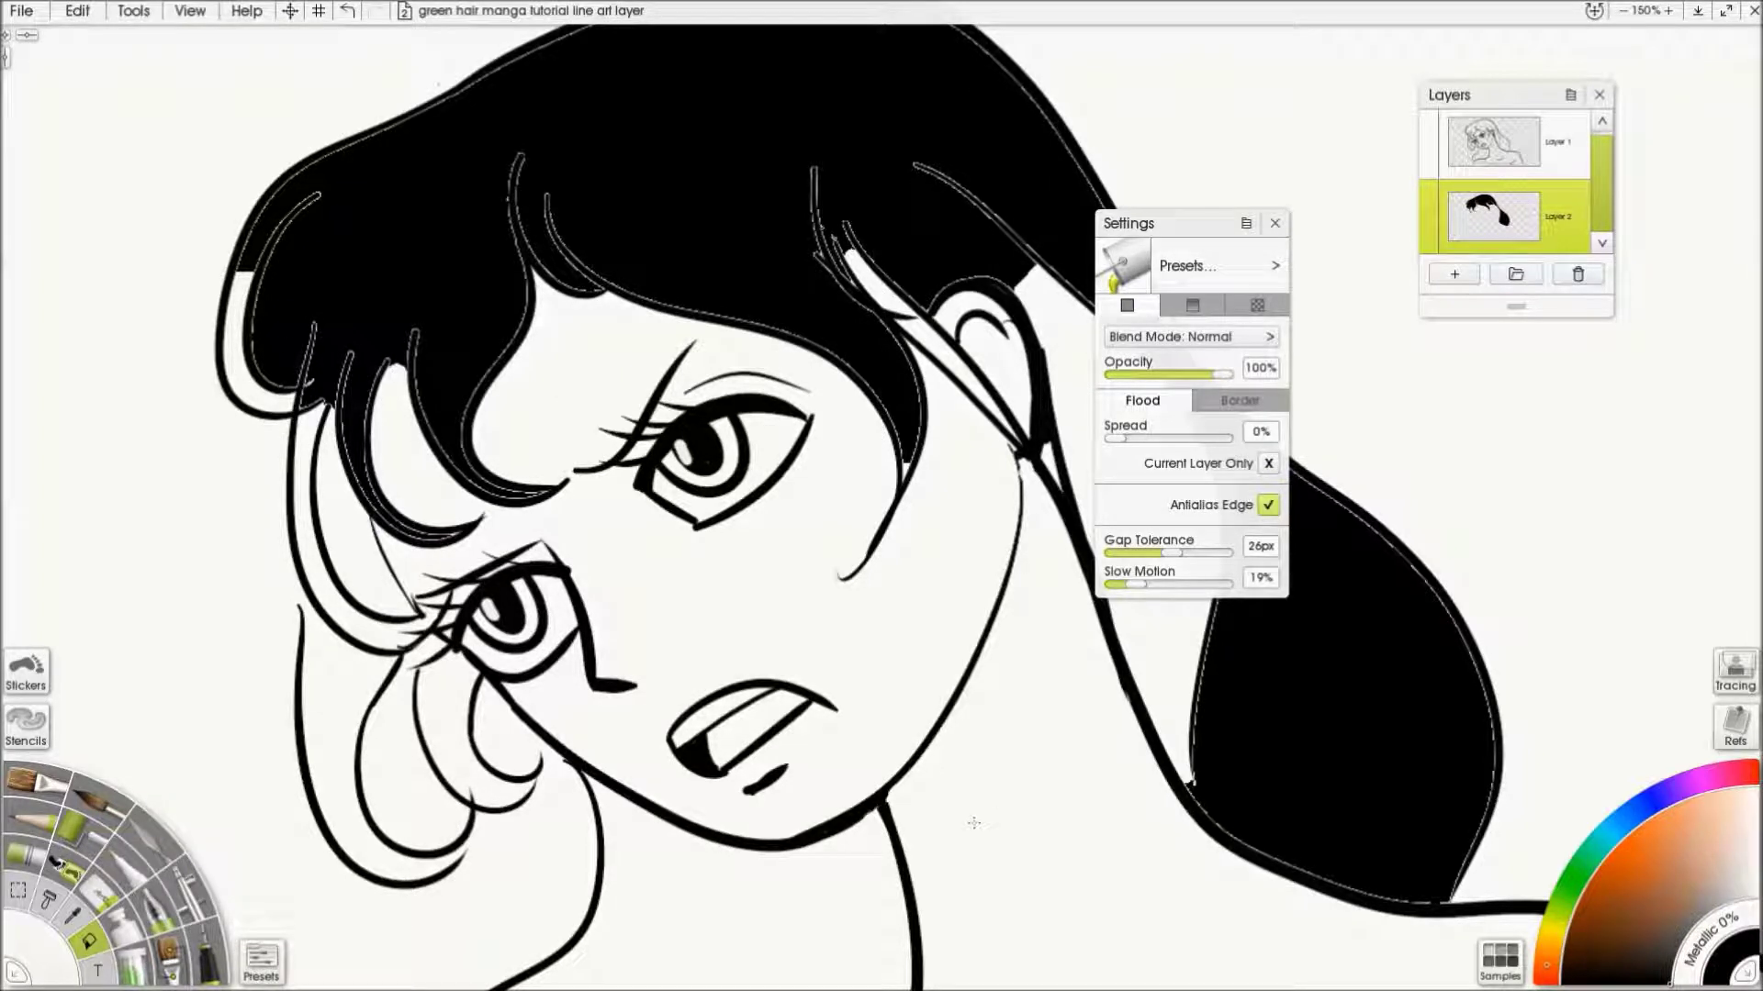
Undo the hair fills and flood-fill the hair in black again with Gap Tolerance at 14 px
key(ctrl+z)
key(ctrl+z)
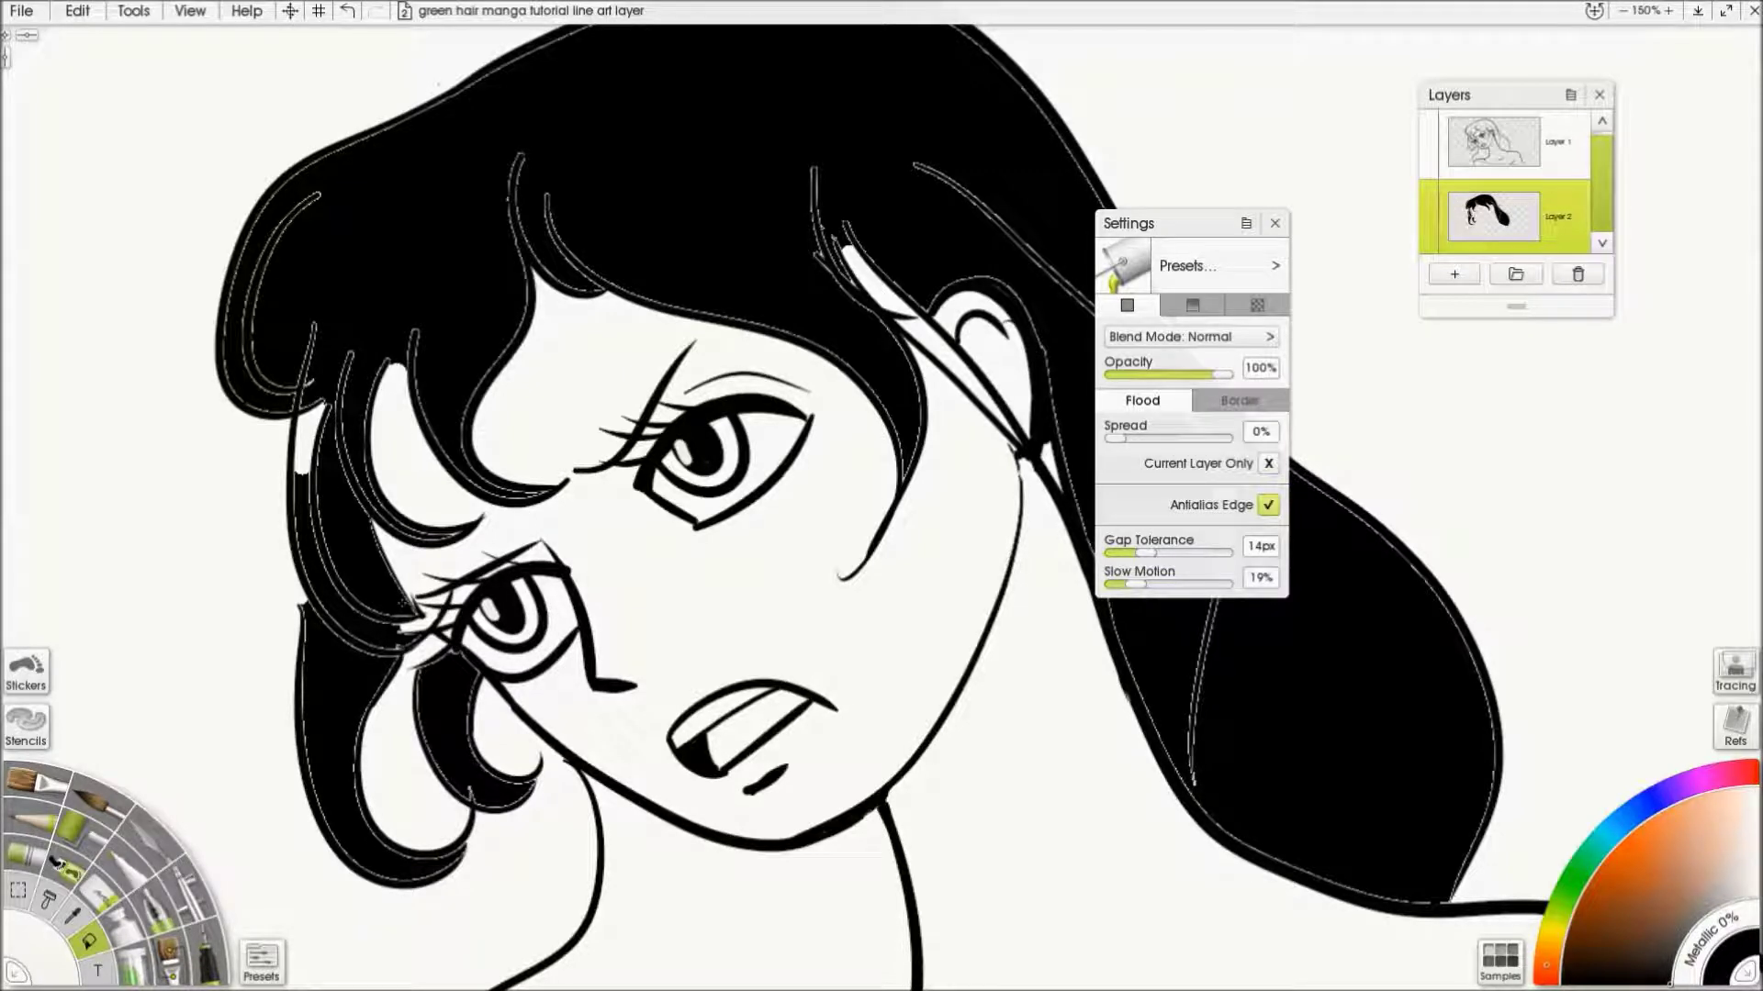
Circle the pale fill edges around the strand lines above the forehead in white with the Ink Pen
drag(393, 429, 493, 763)
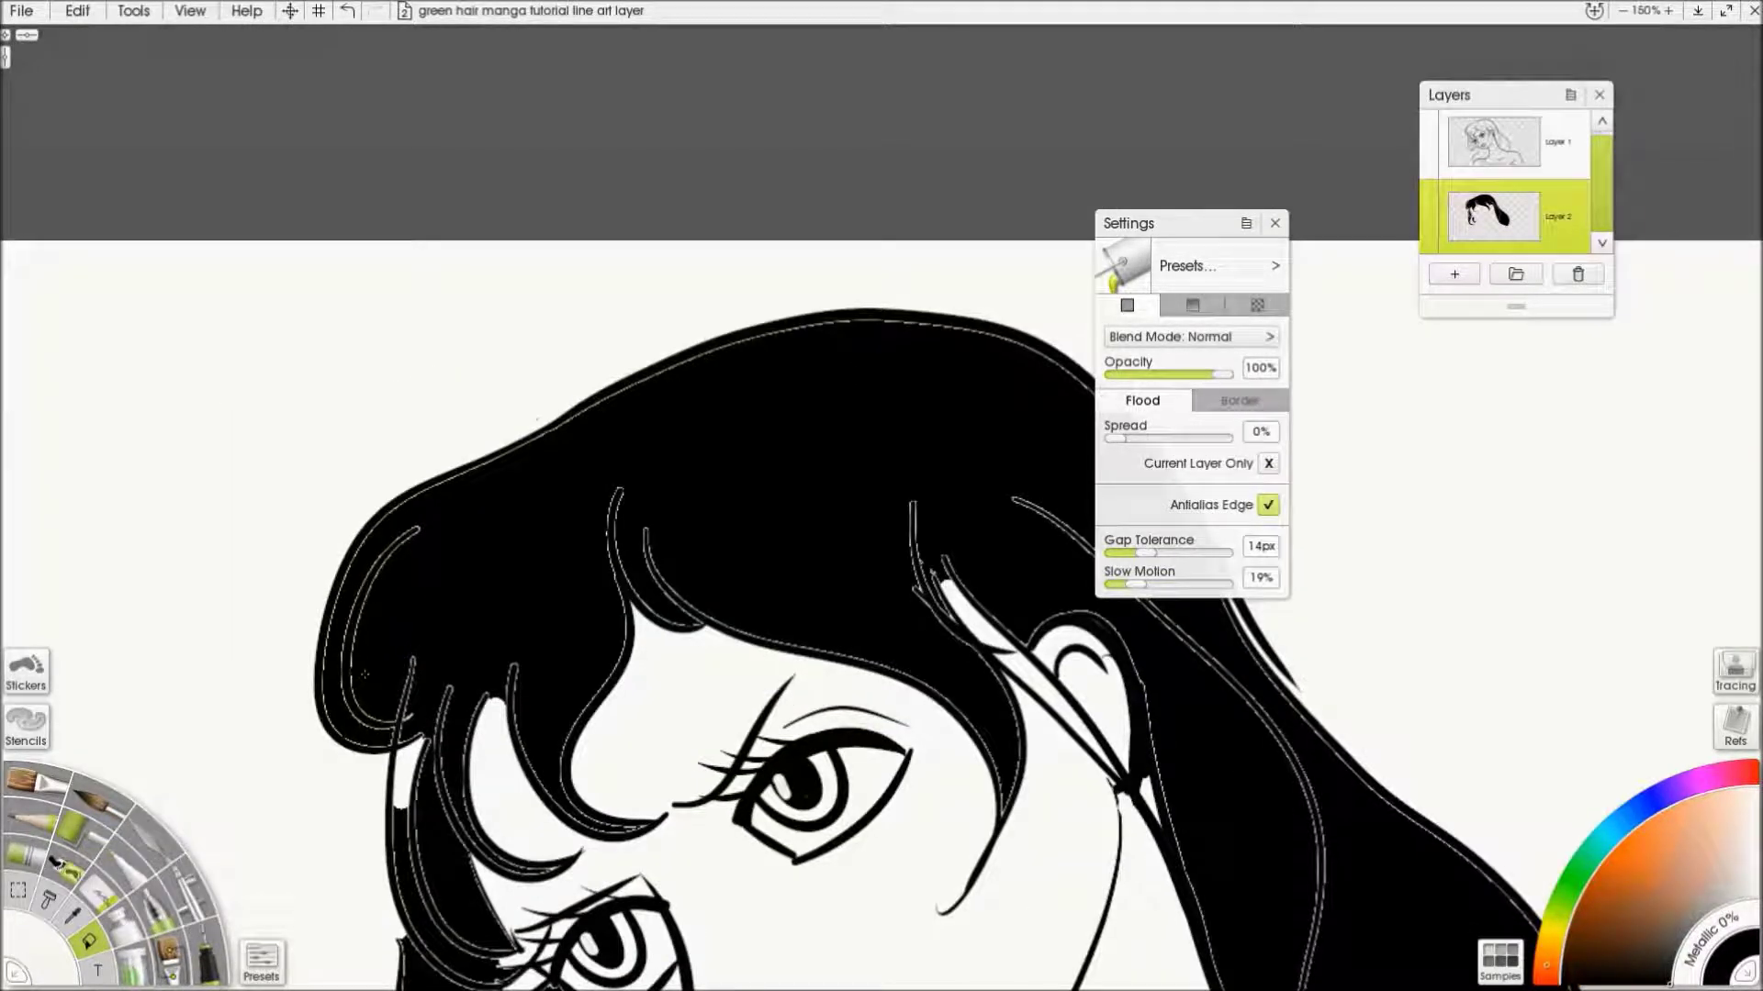
scroll(365, 675, up, 5)
drag(365, 675, 885, 458)
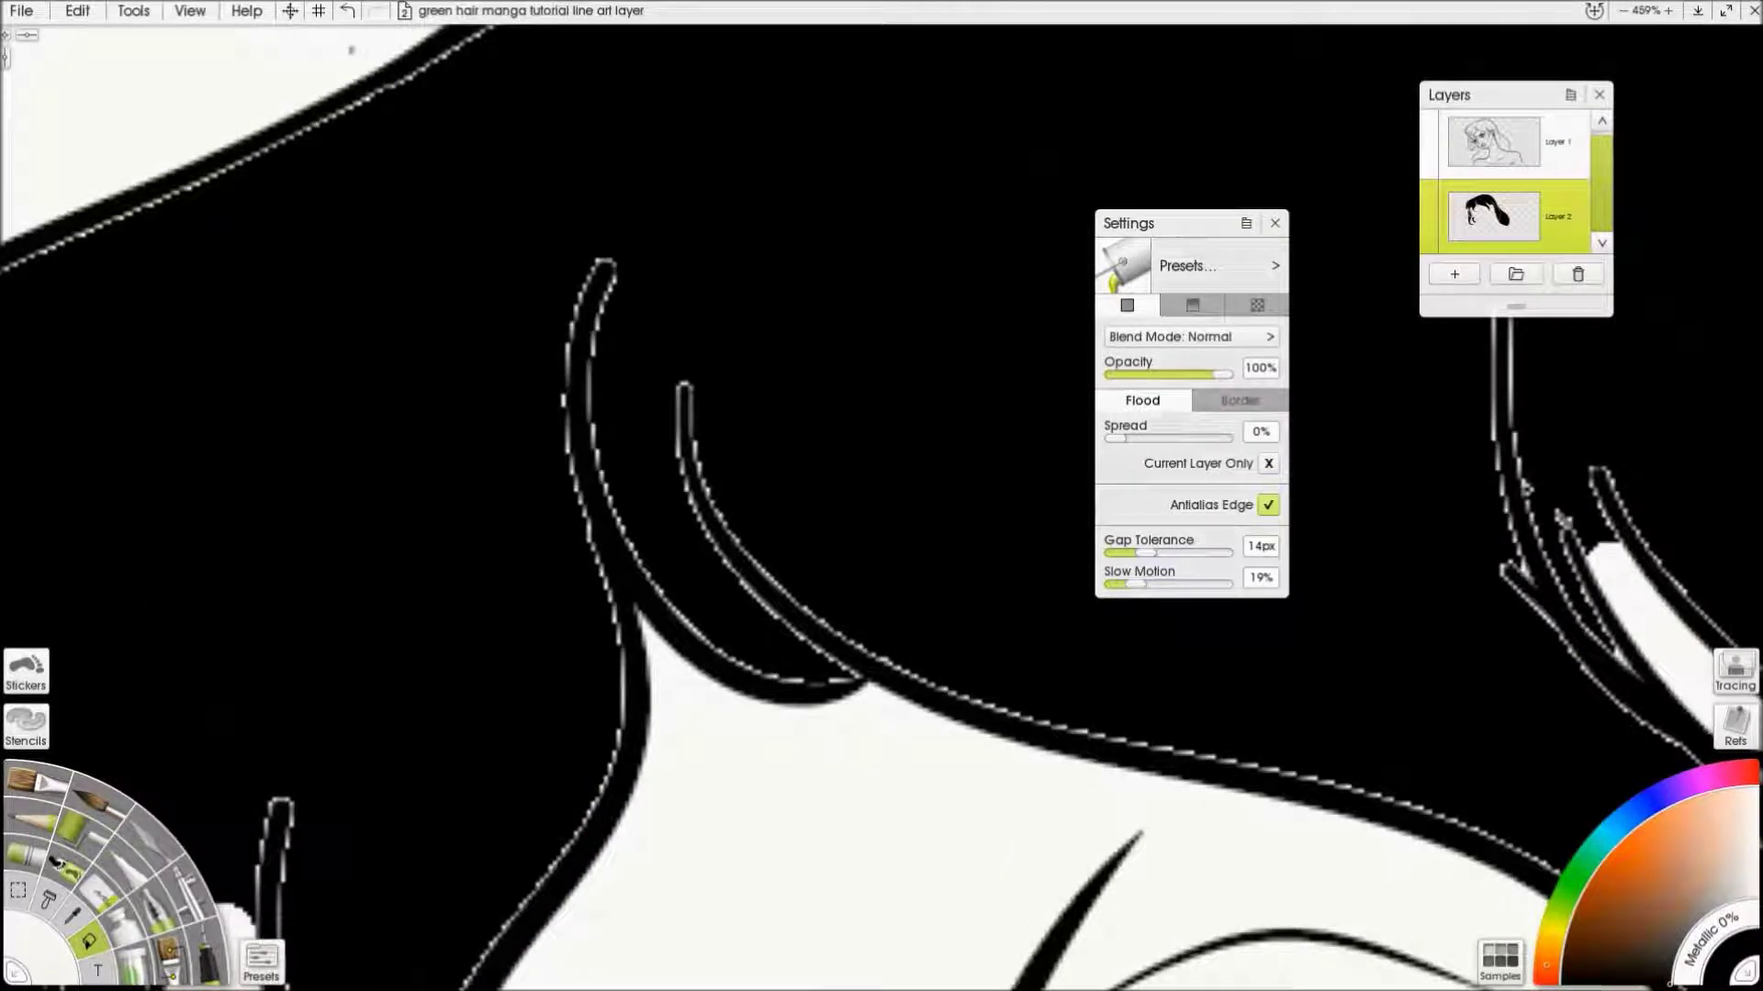
click(207, 955)
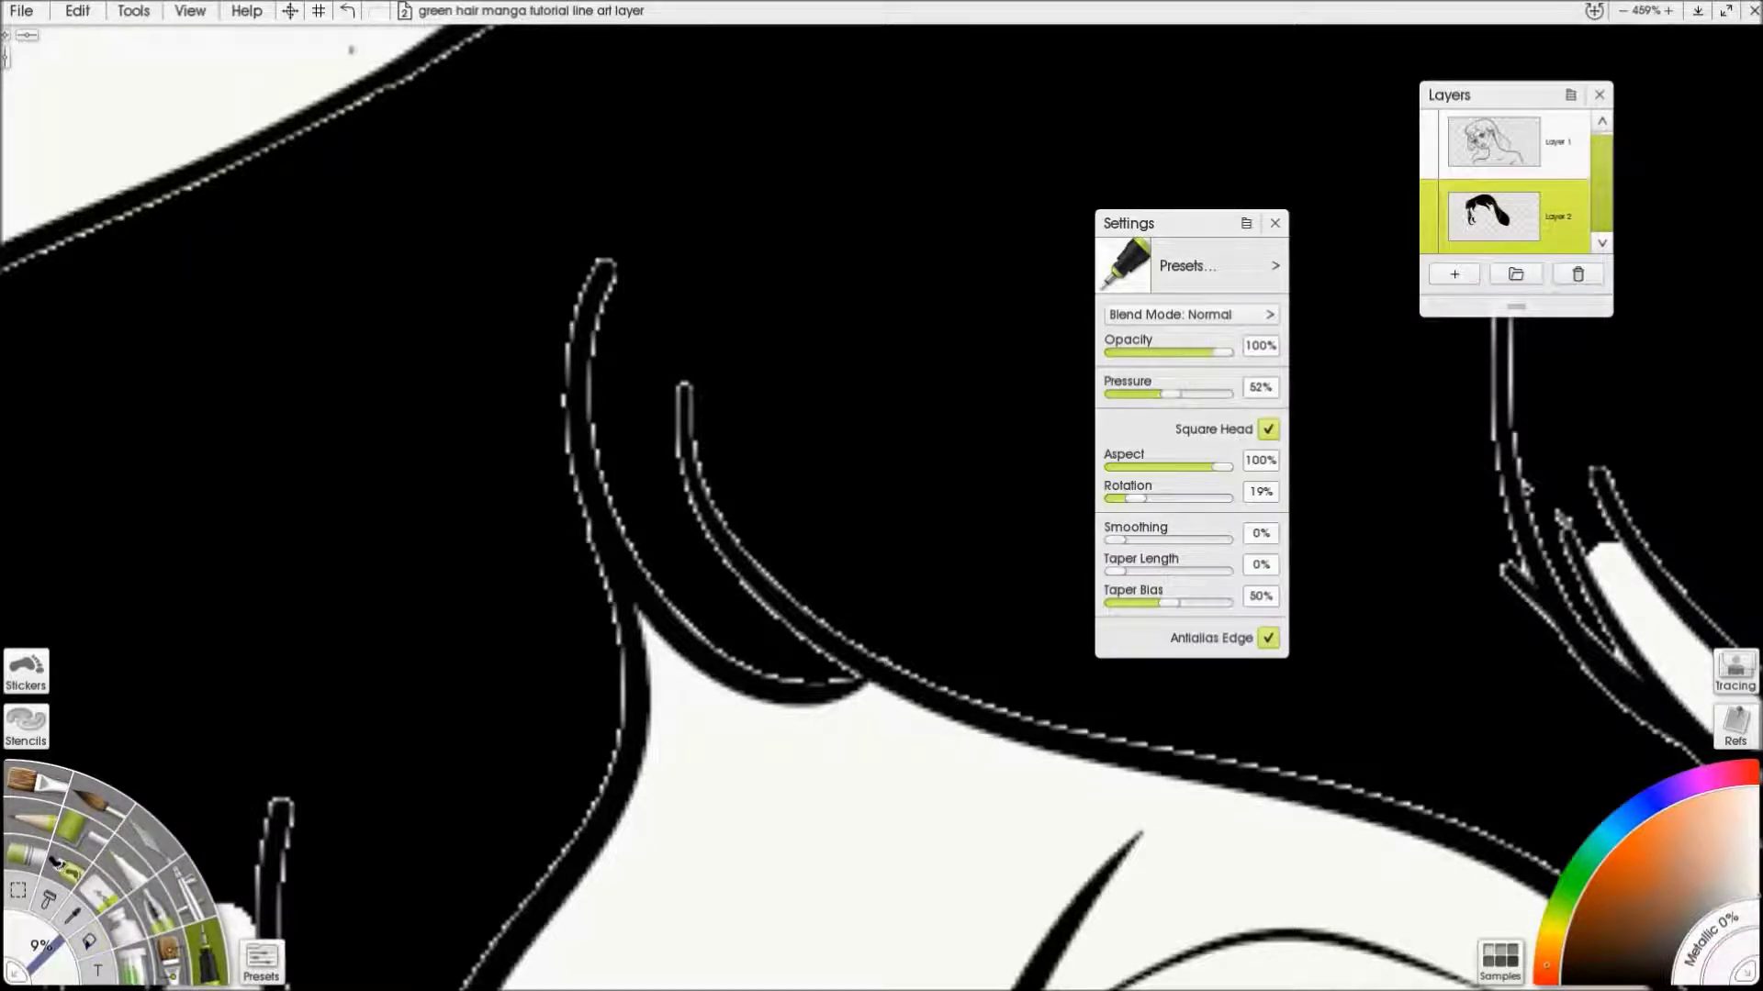
mouse_move(767, 197)
mouse_down()
mouse_move(964, 472)
mouse_move(449, 189)
mouse_up()
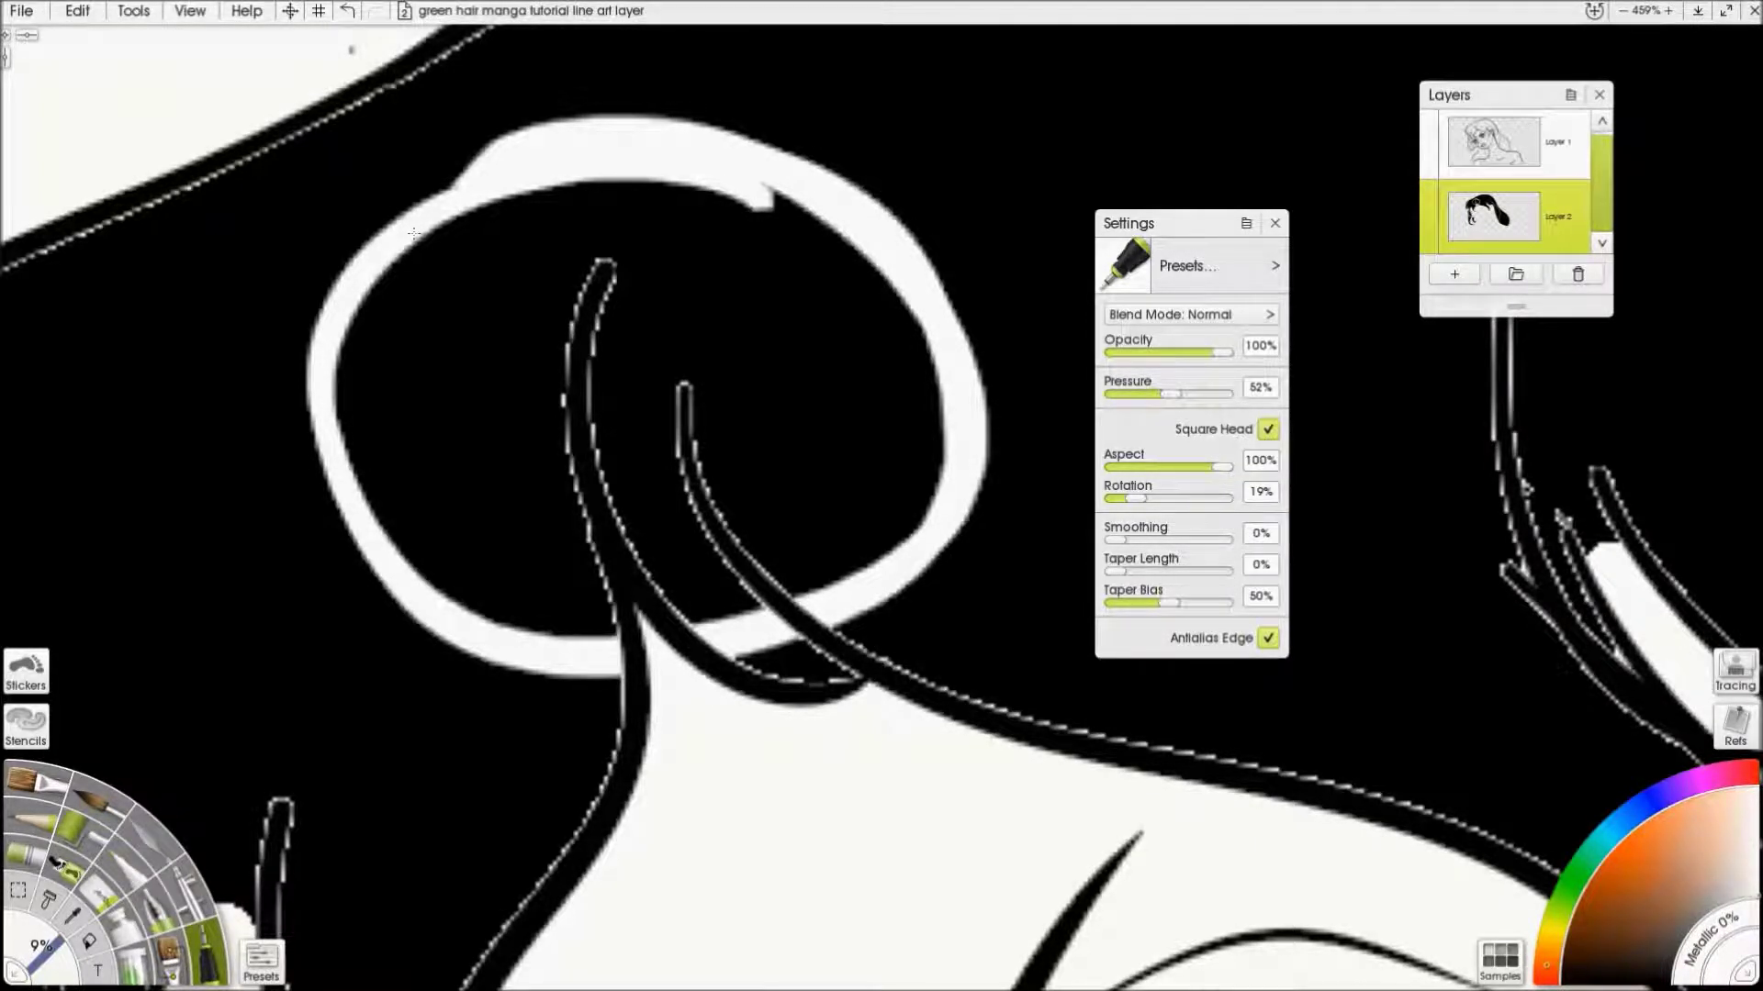
Enlarge the square pen tip to 188% and stamp three black squares without antialiasing on the background beside the hair
scroll(414, 234, down, 3)
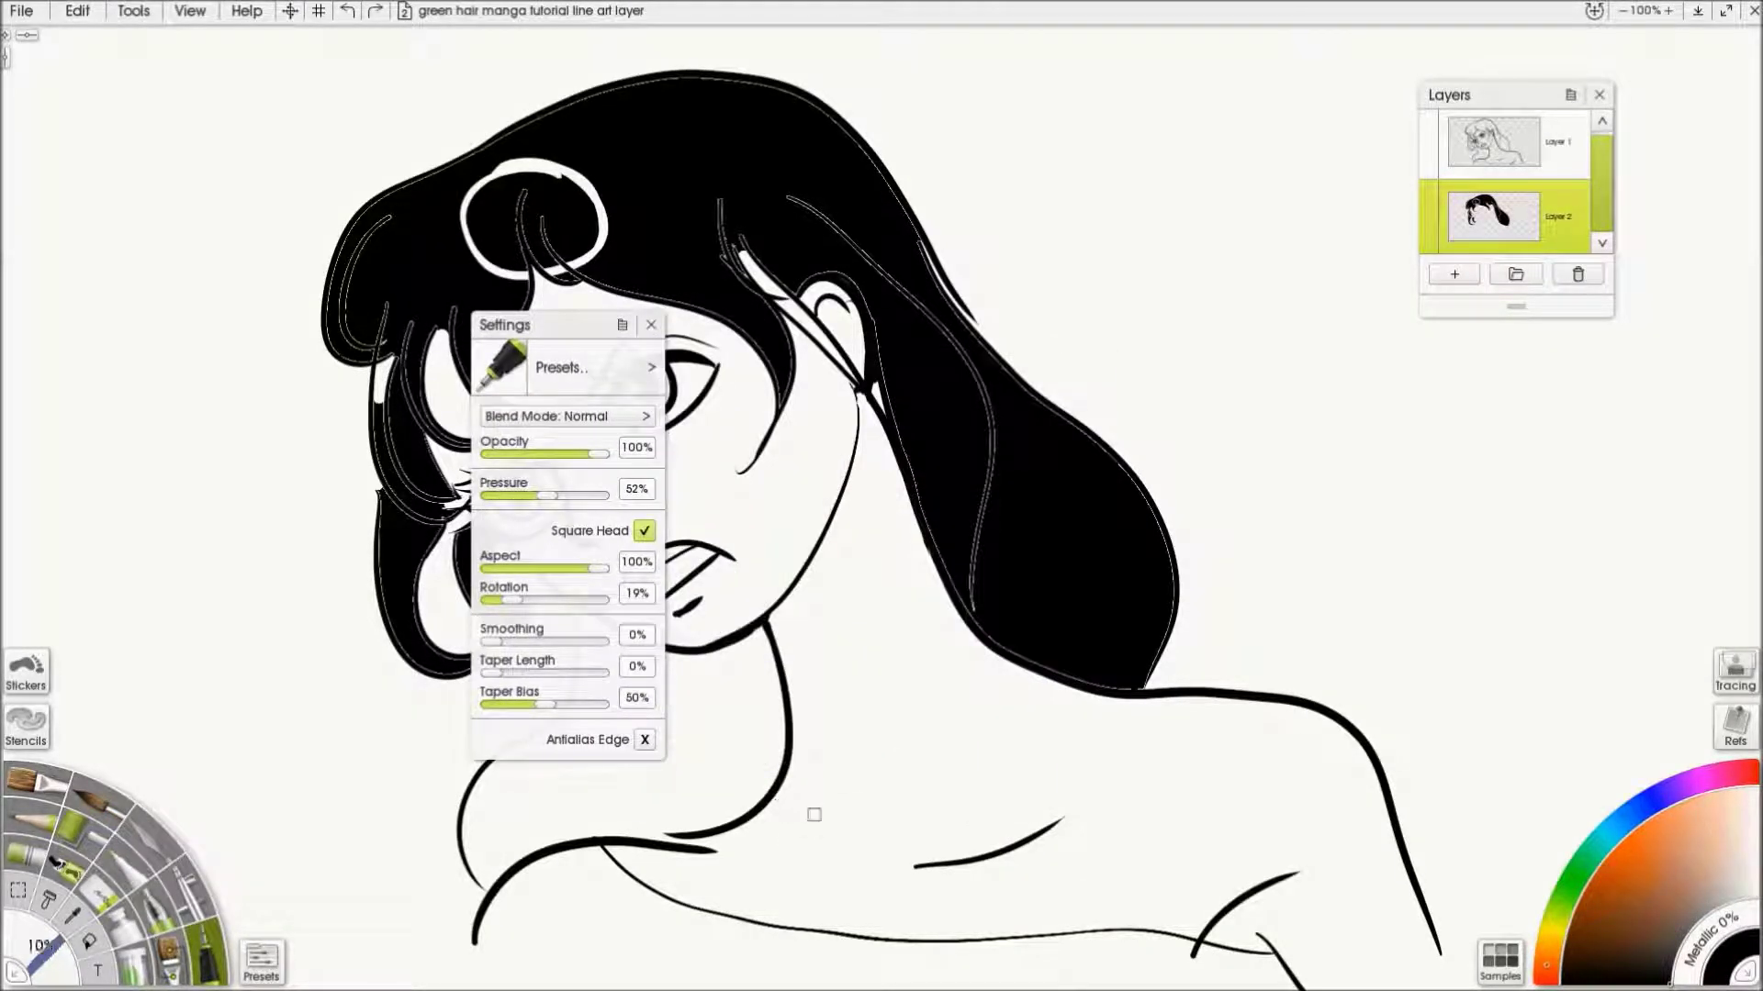
drag(813, 814, 1098, 827)
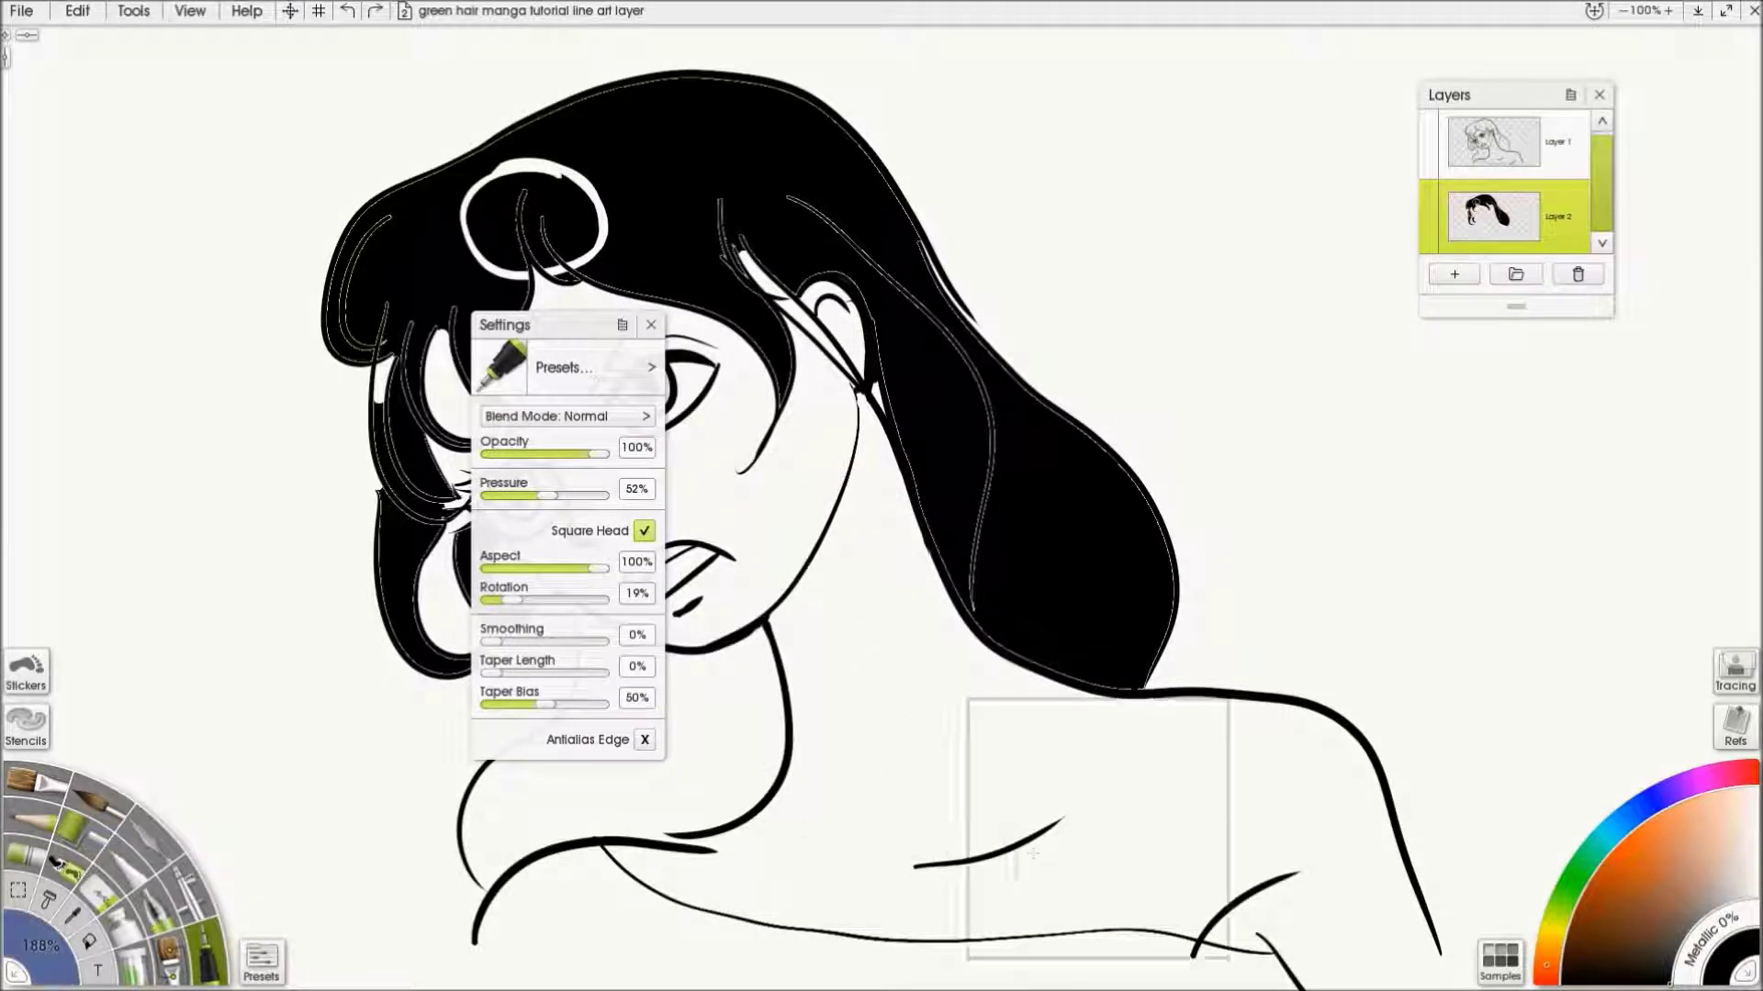
click(1339, 437)
click(1207, 197)
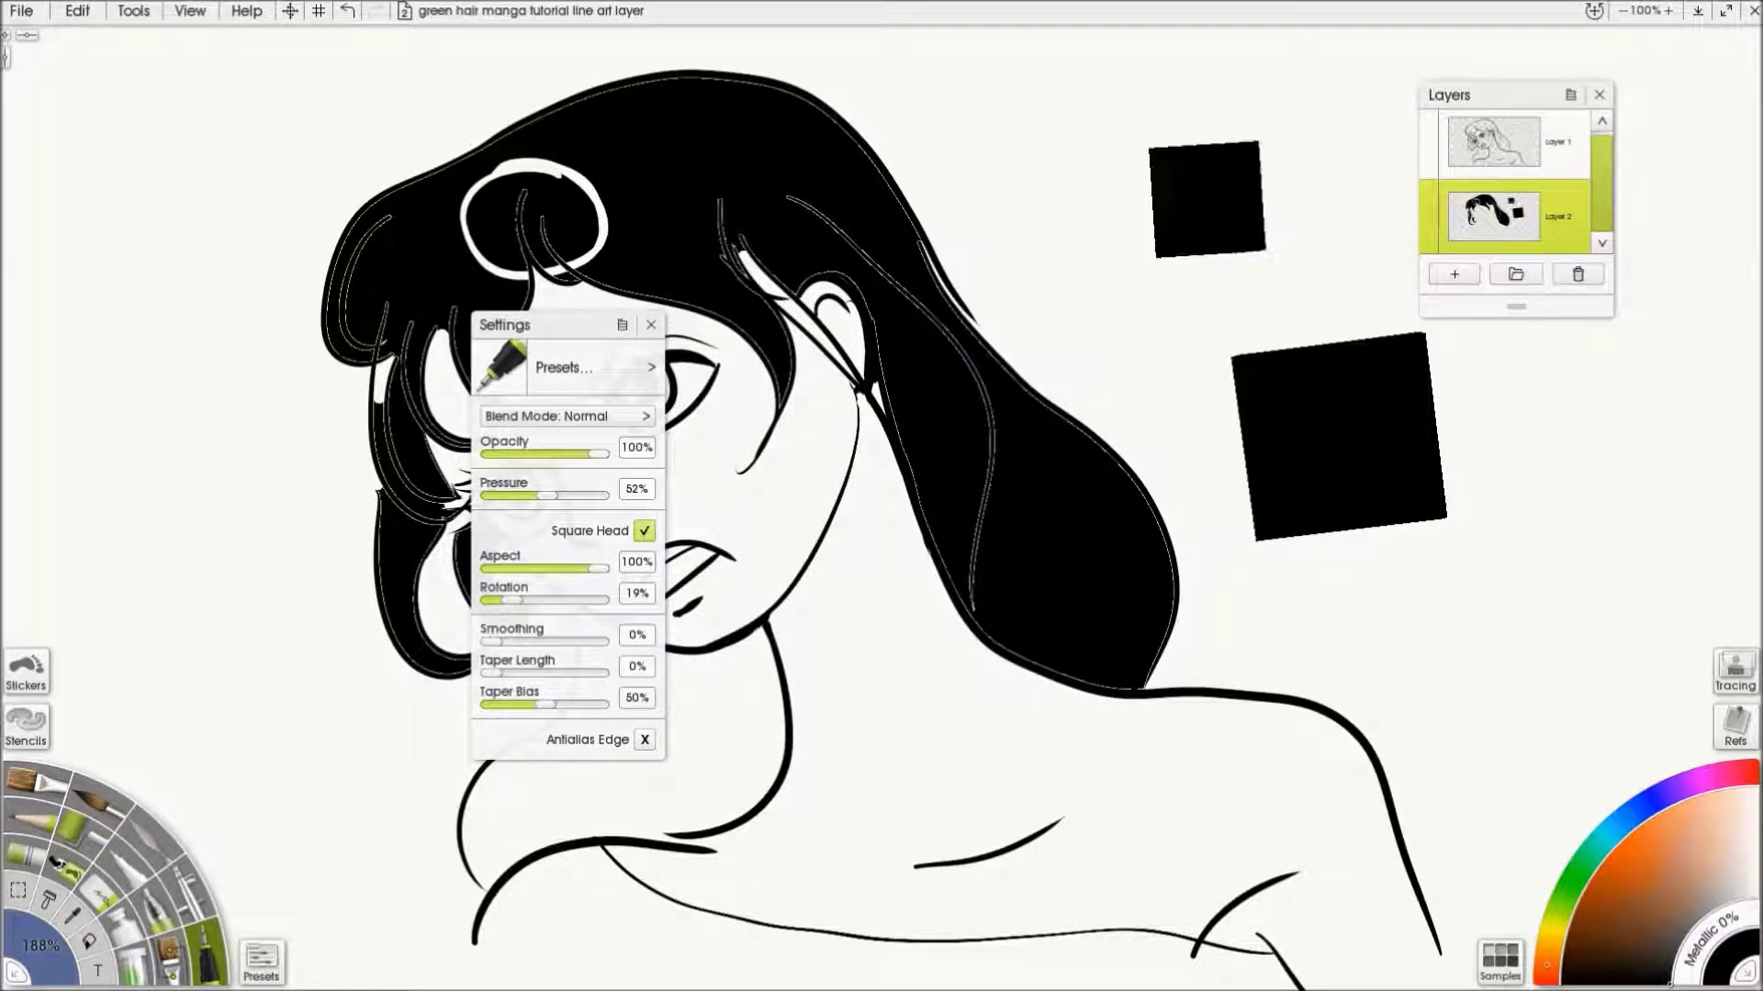
click(1423, 613)
Stamp another black square overlapping the large one, and draw a short curved stroke beside it with the pen size at 19%
scroll(918, 459, up, 5)
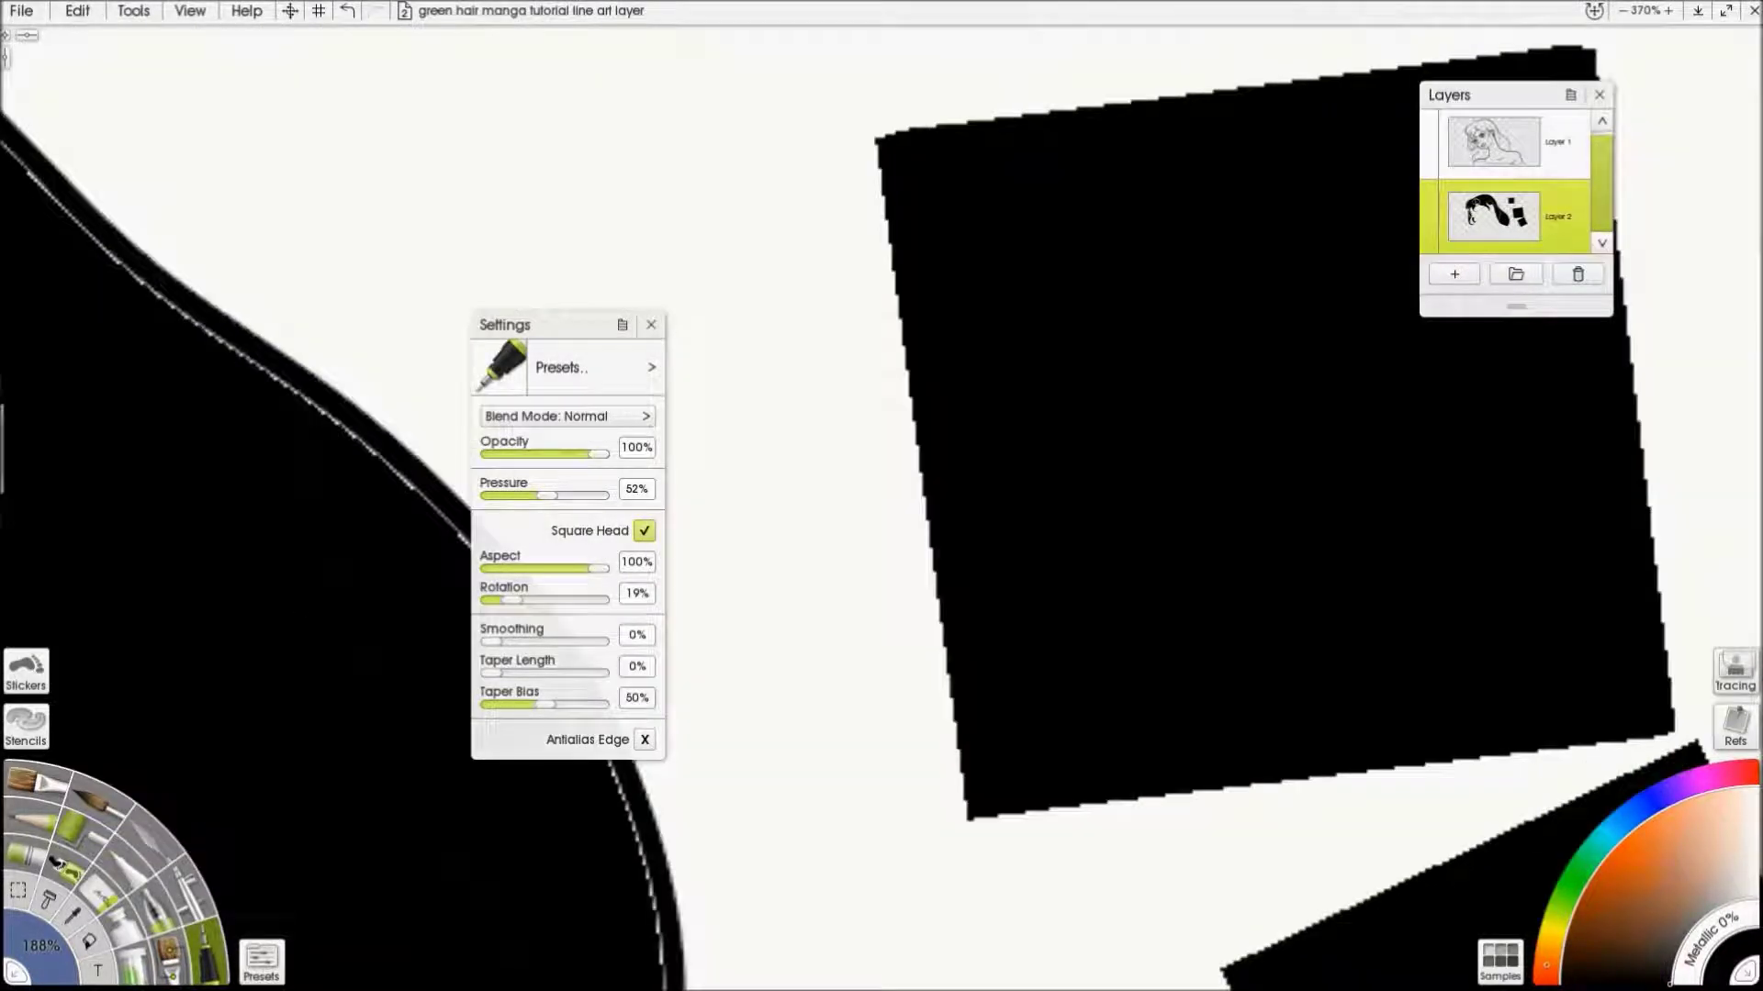
click(753, 486)
drag(1066, 783, 799, 748)
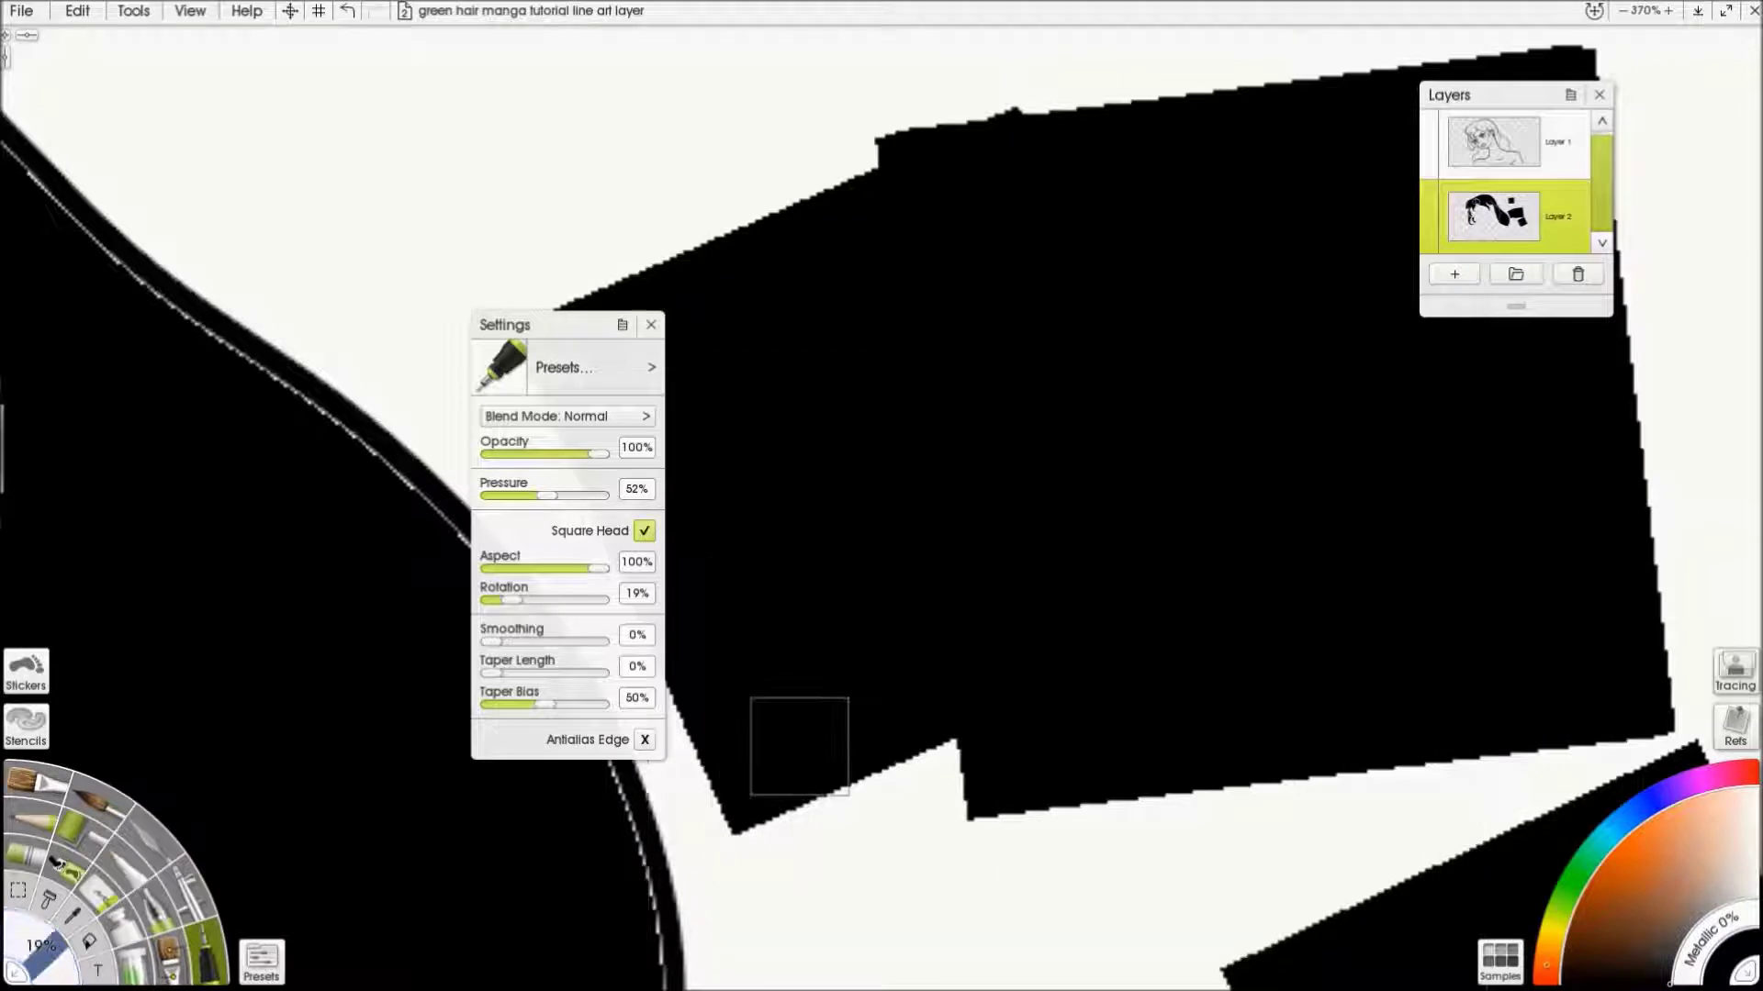
mouse_move(463, 133)
mouse_down()
mouse_move(652, 303)
mouse_move(1007, 383)
mouse_move(1376, 730)
mouse_move(1355, 817)
mouse_move(1372, 825)
mouse_up()
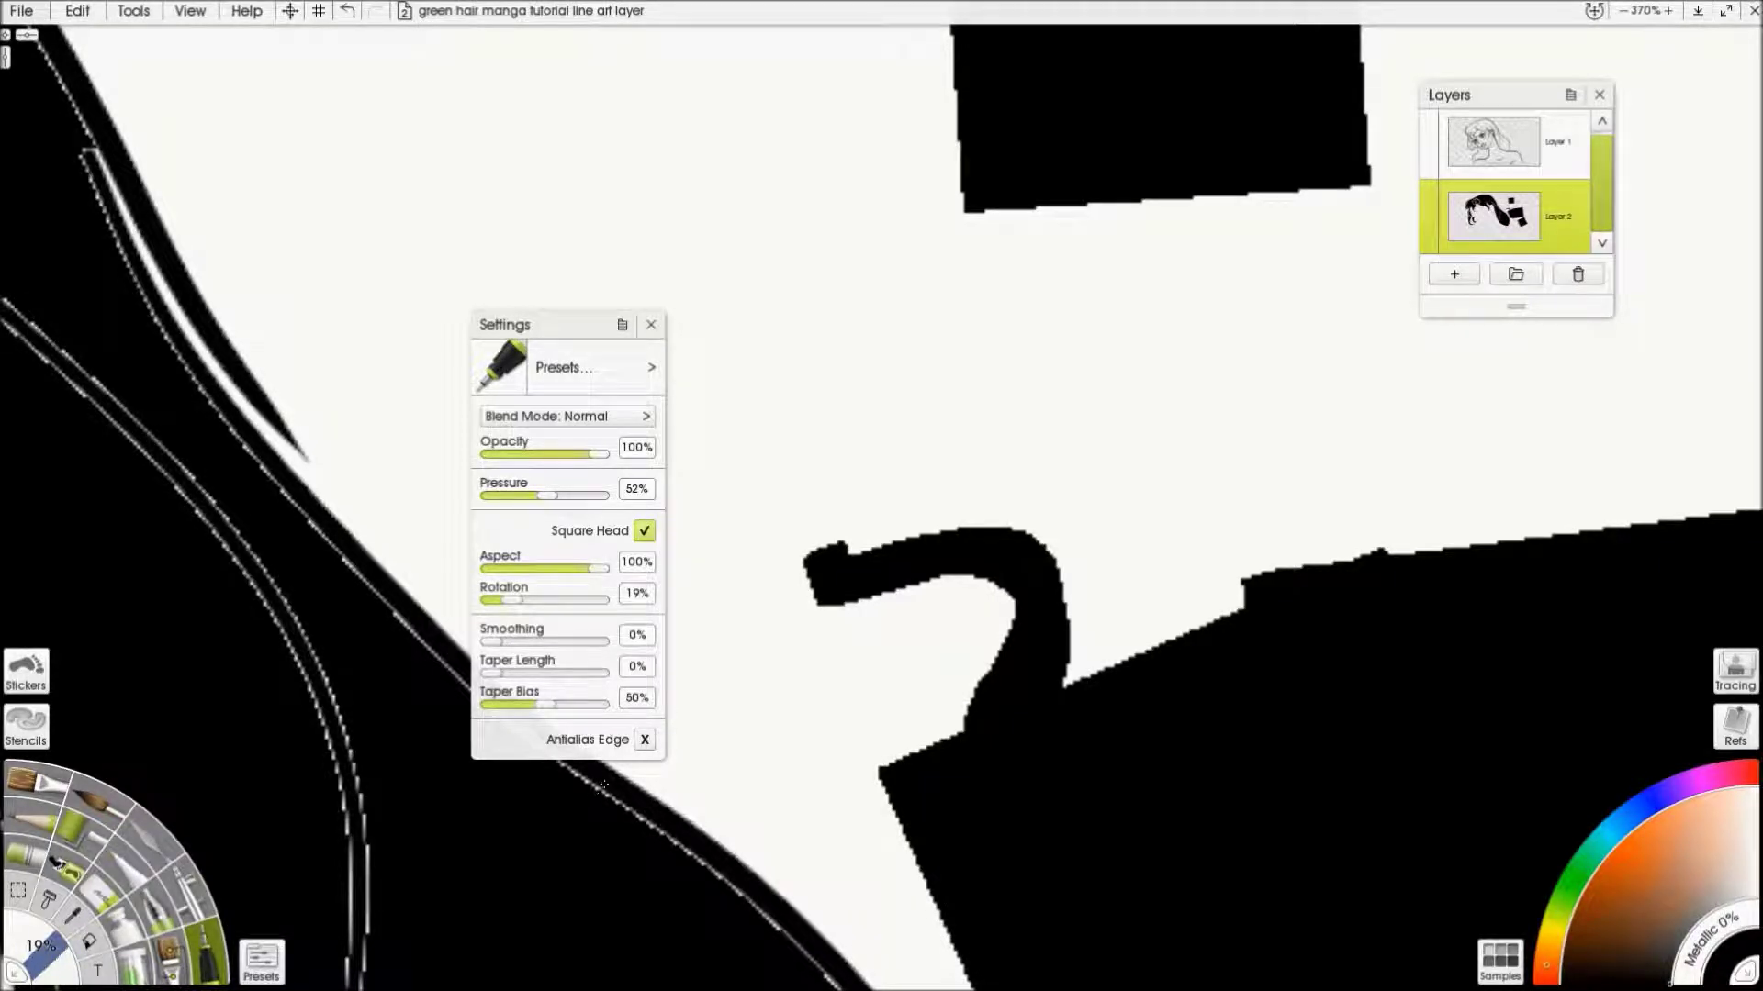
Turn on Antialias Edge for the pen and draw a wavy black stroke on the background above the jagged stroke
click(644, 739)
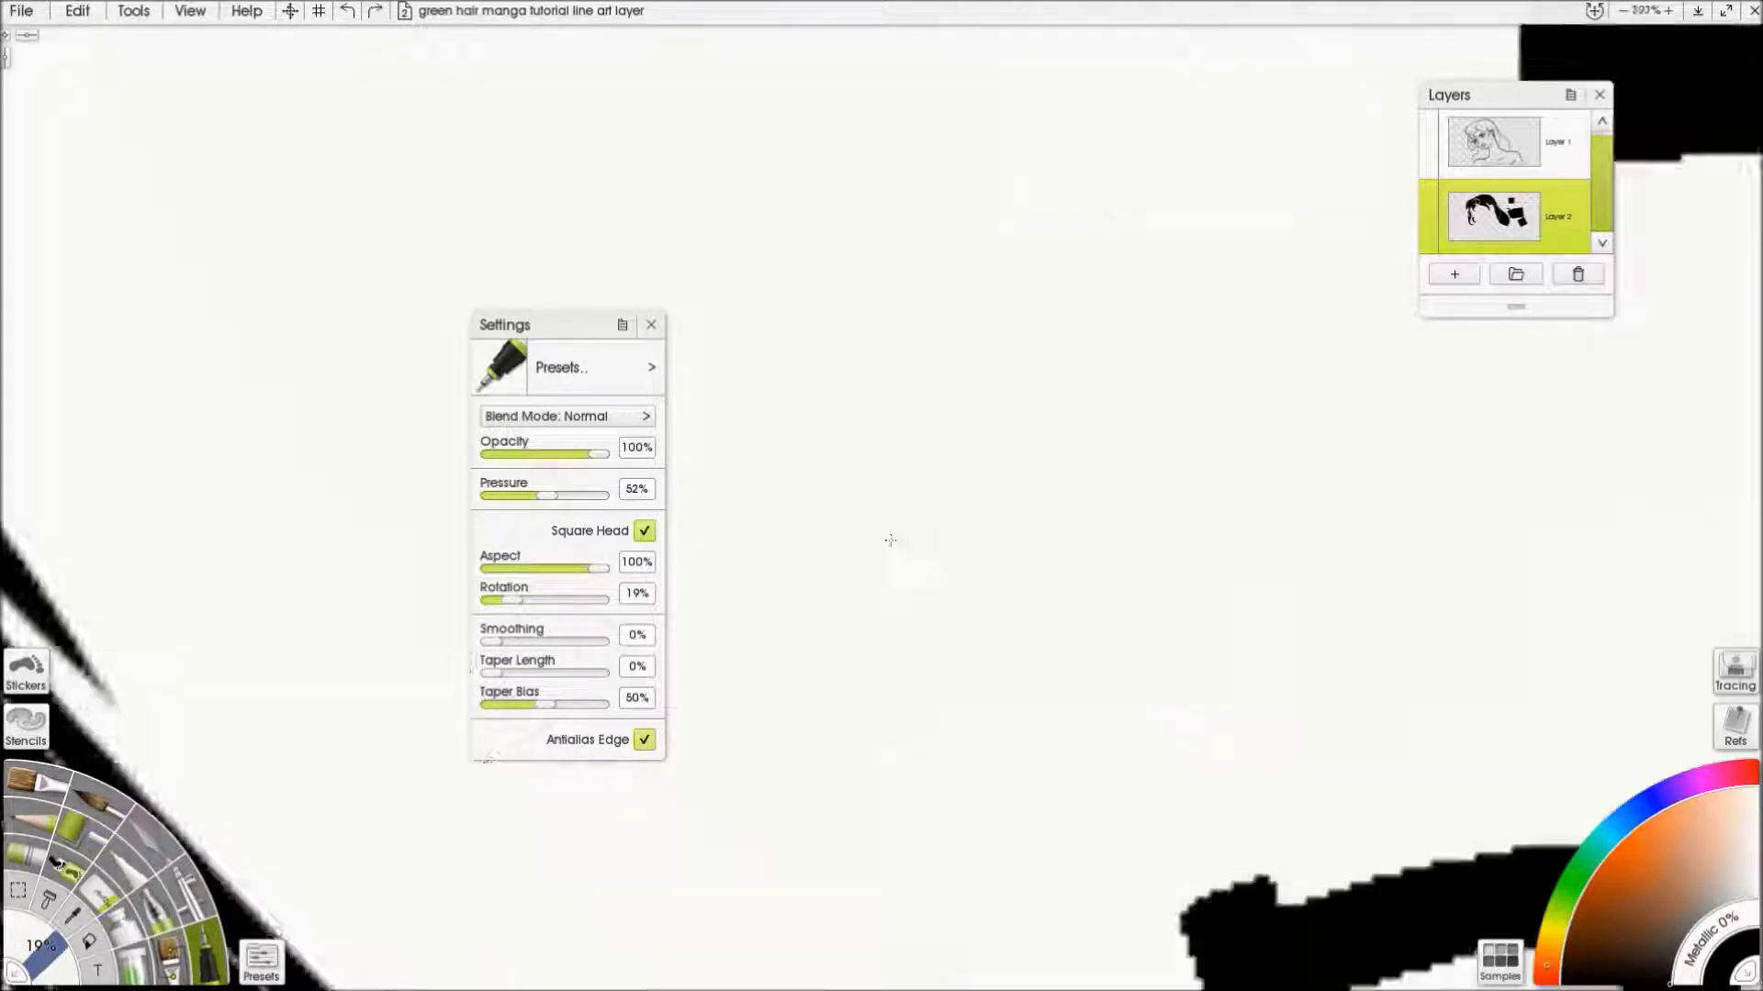
scroll(889, 541, down, 5)
scroll(937, 537, up, 5)
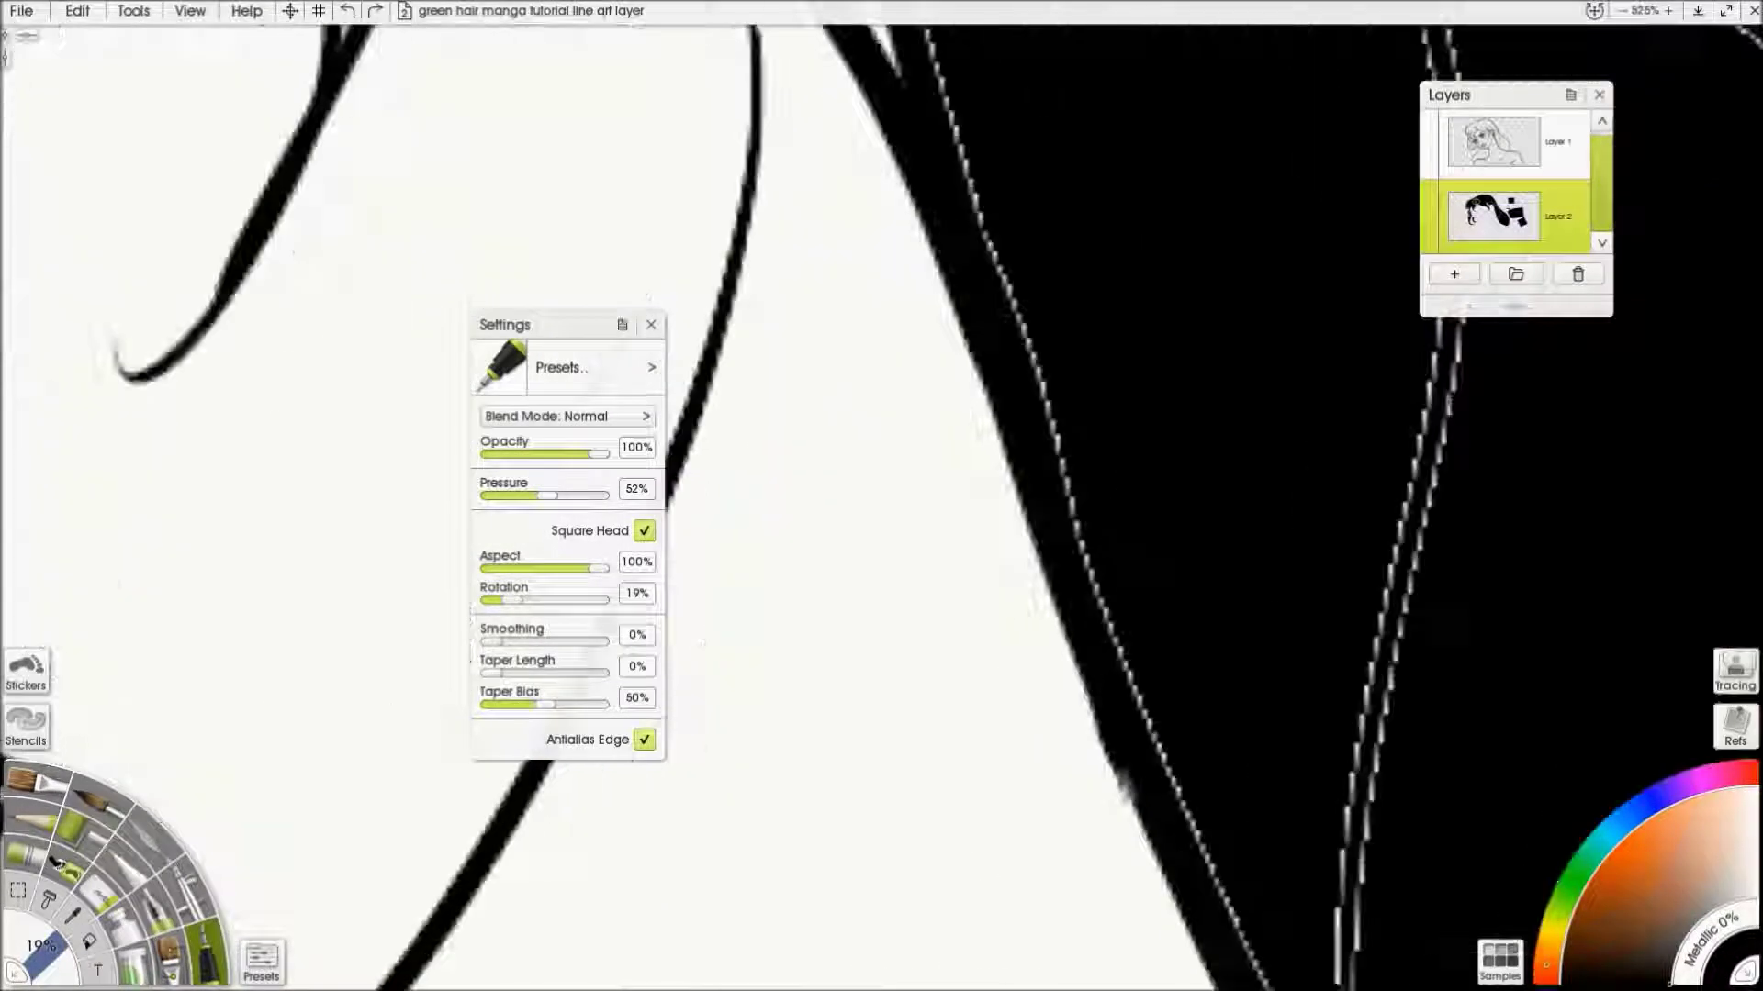
drag(1121, 786, 339, 918)
drag(1237, 252, 1053, 776)
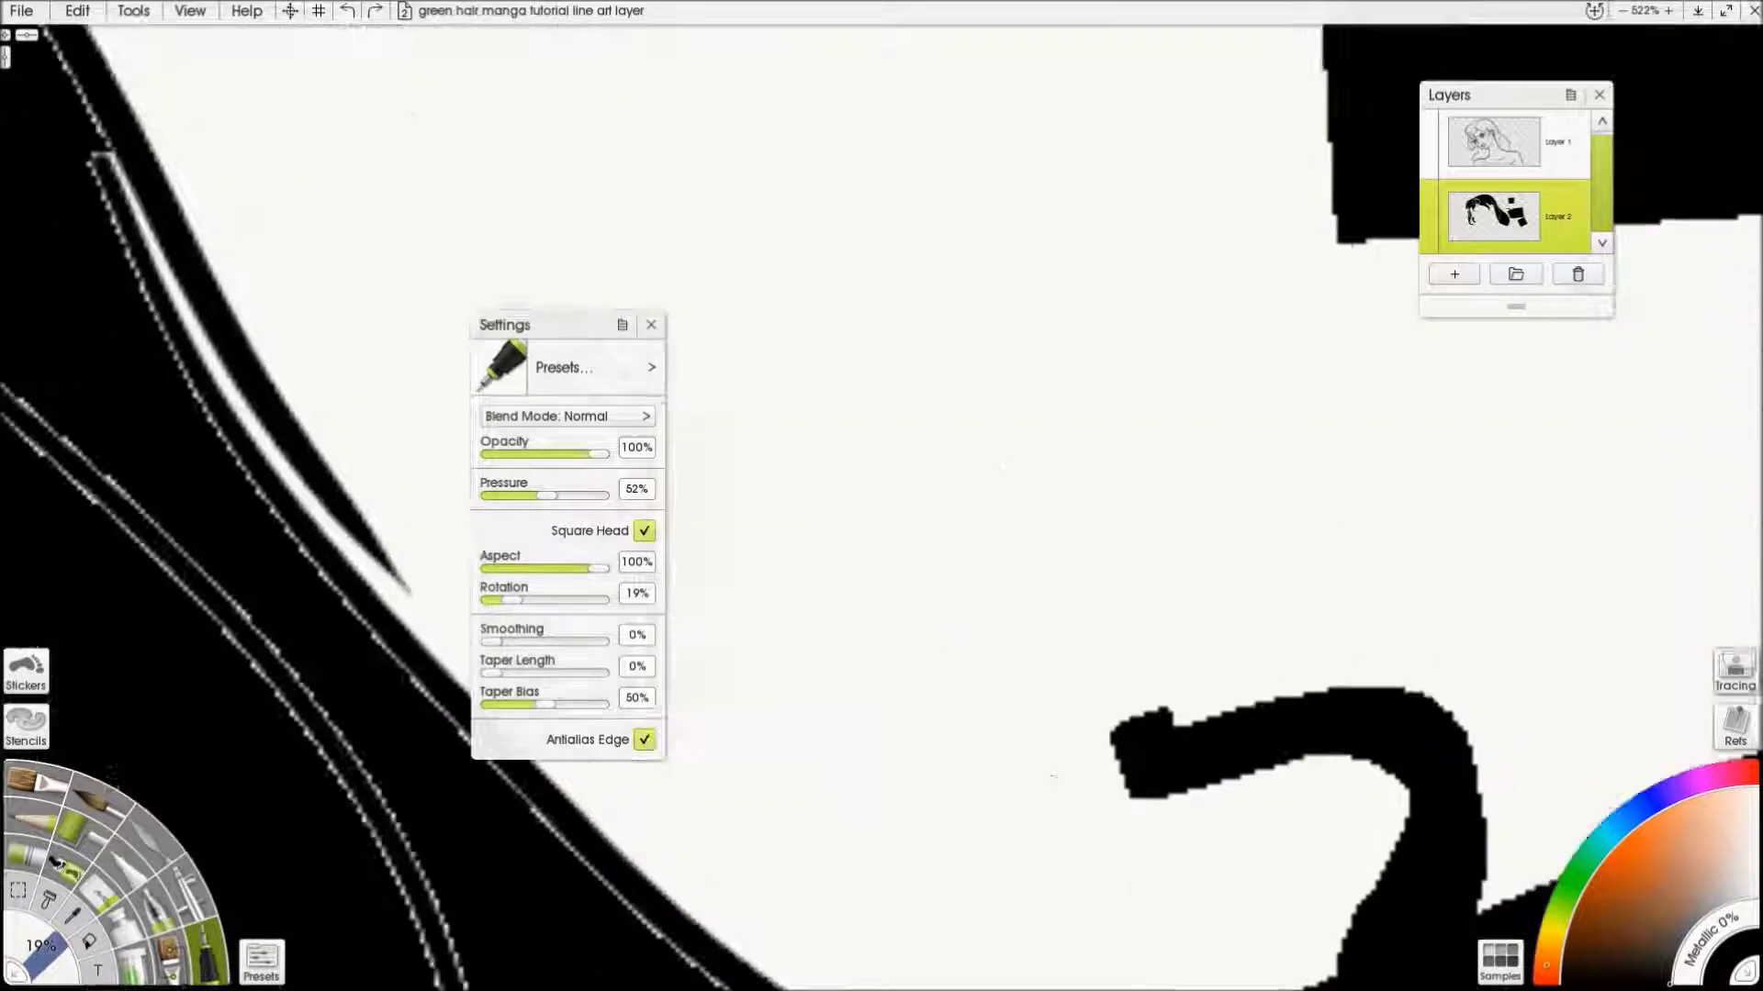
mouse_move(918, 37)
mouse_down()
mouse_move(789, 670)
mouse_move(1249, 422)
mouse_move(1429, 488)
mouse_up()
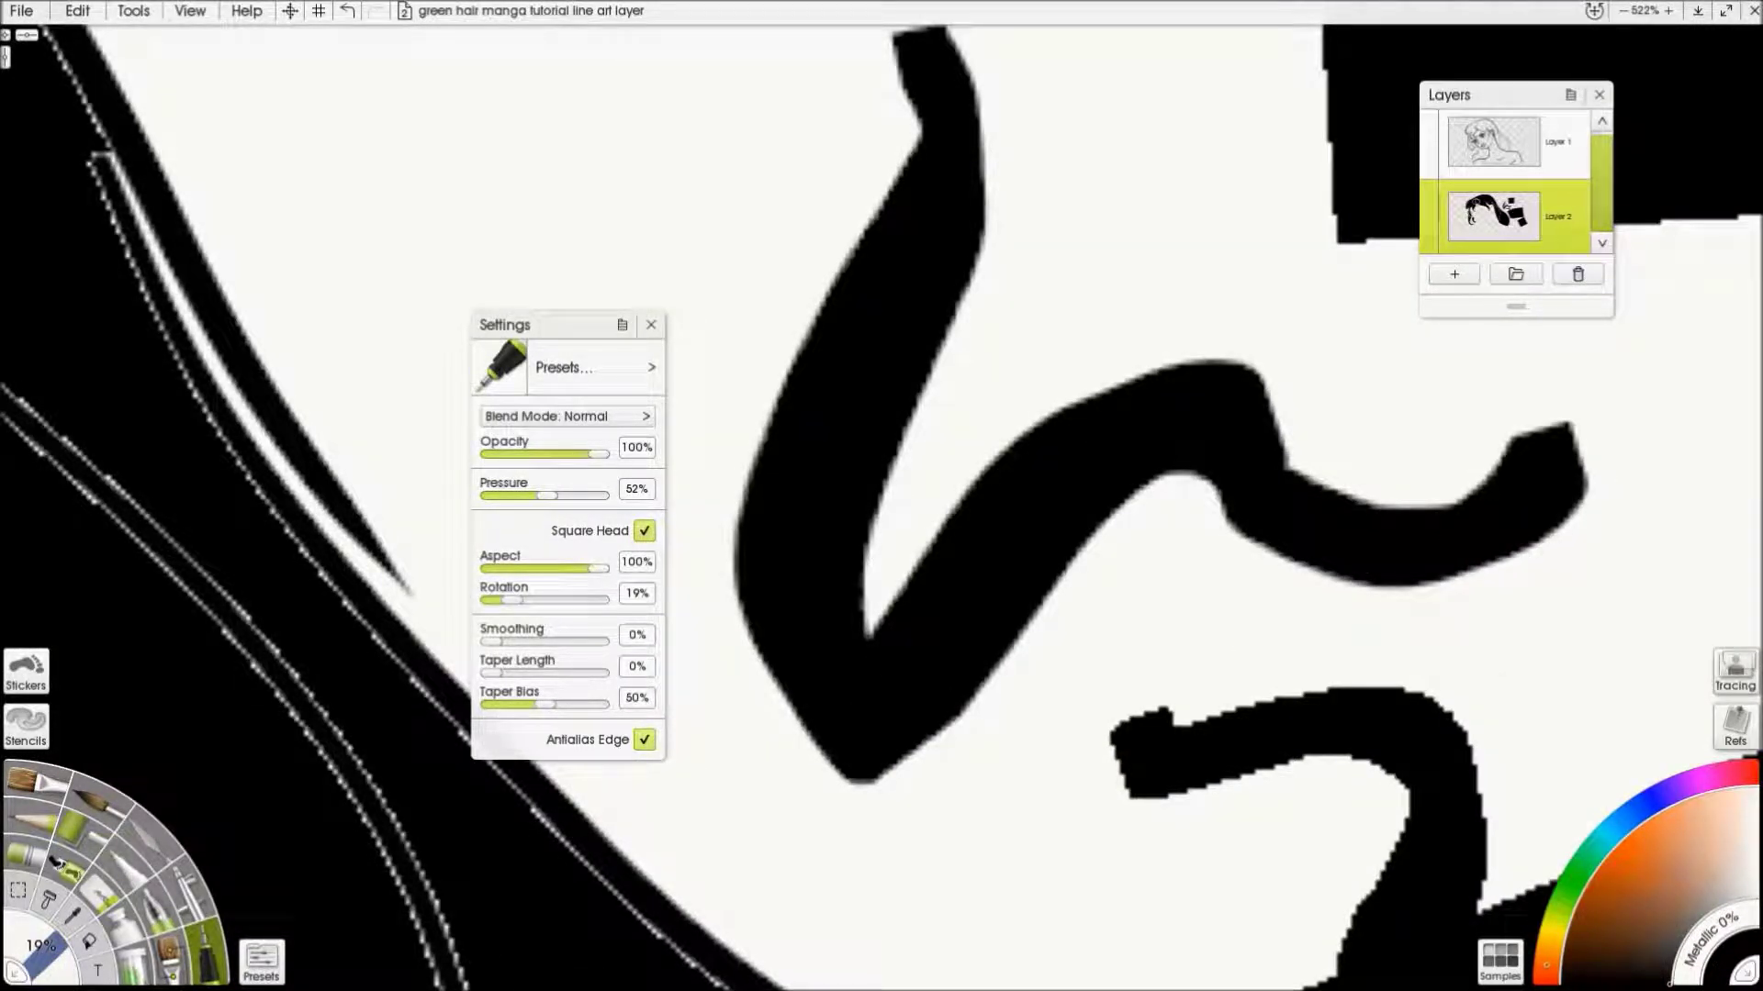
Change the pen color to orange and its size to 17%, and draw a small loop over the wavy black stroke
drag(65, 936, 27, 964)
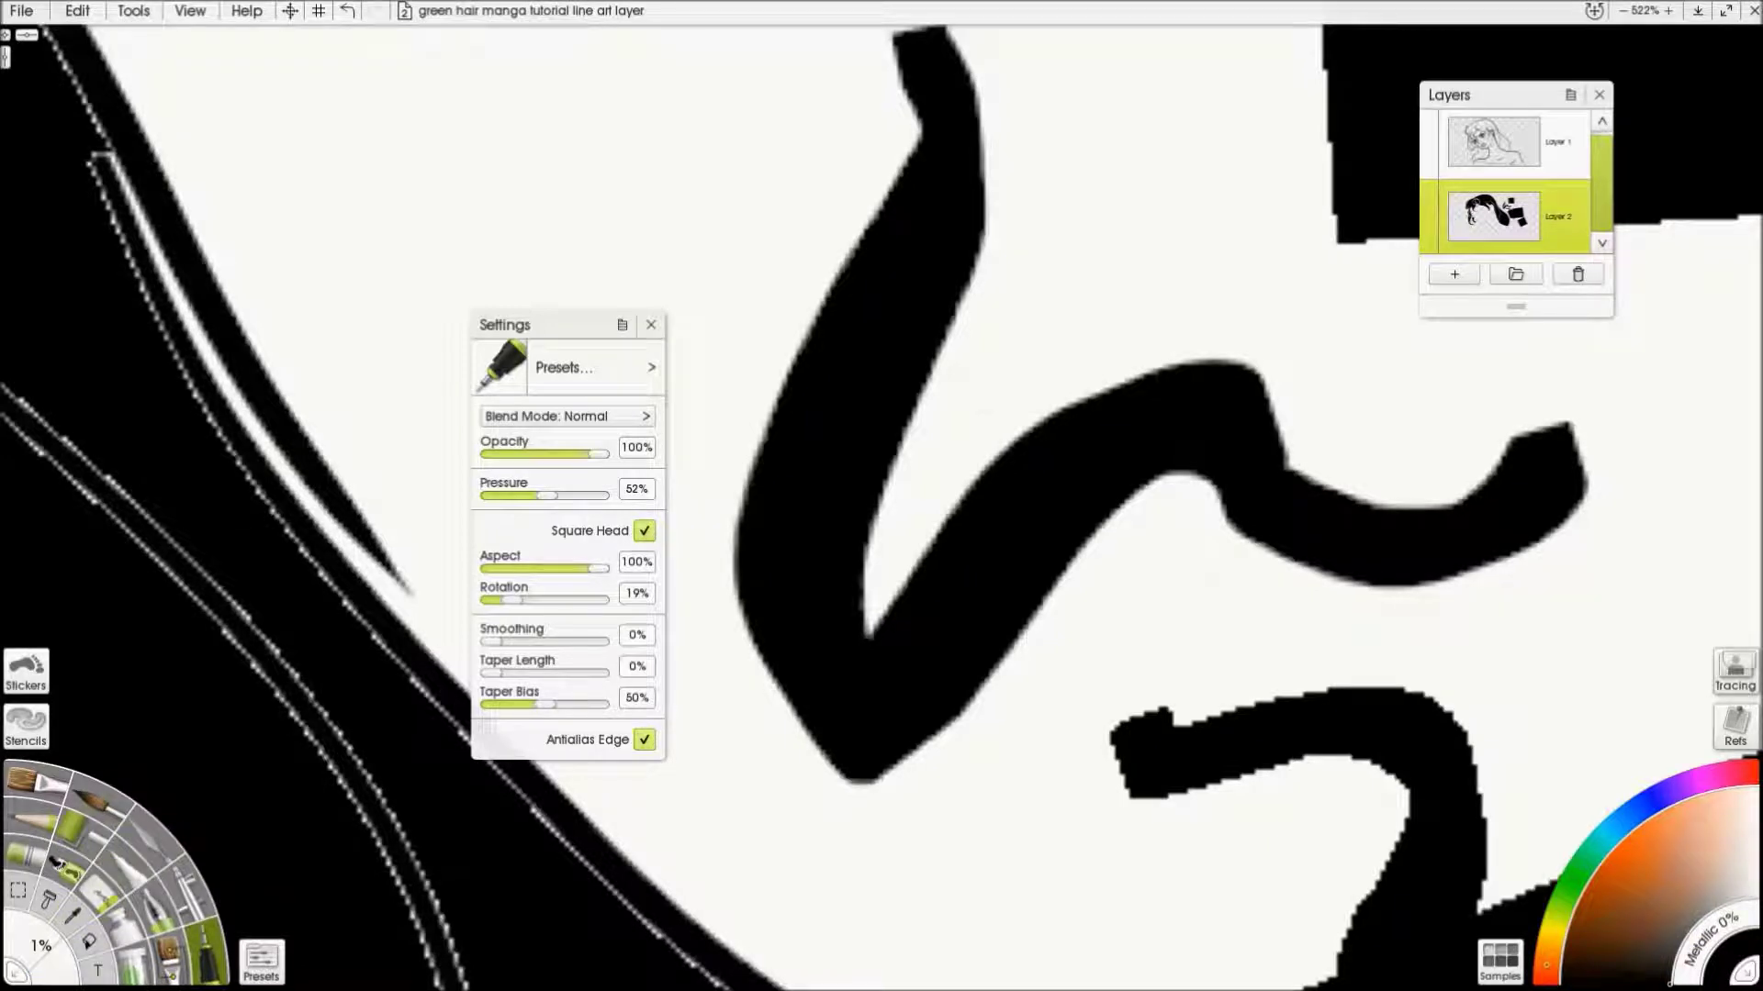
click(1614, 849)
key(bracketright)
key(bracketright)
key(bracketright)
key(bracketright)
key(bracketright)
mouse_move(978, 339)
mouse_down()
mouse_move(886, 473)
mouse_move(1046, 386)
mouse_up()
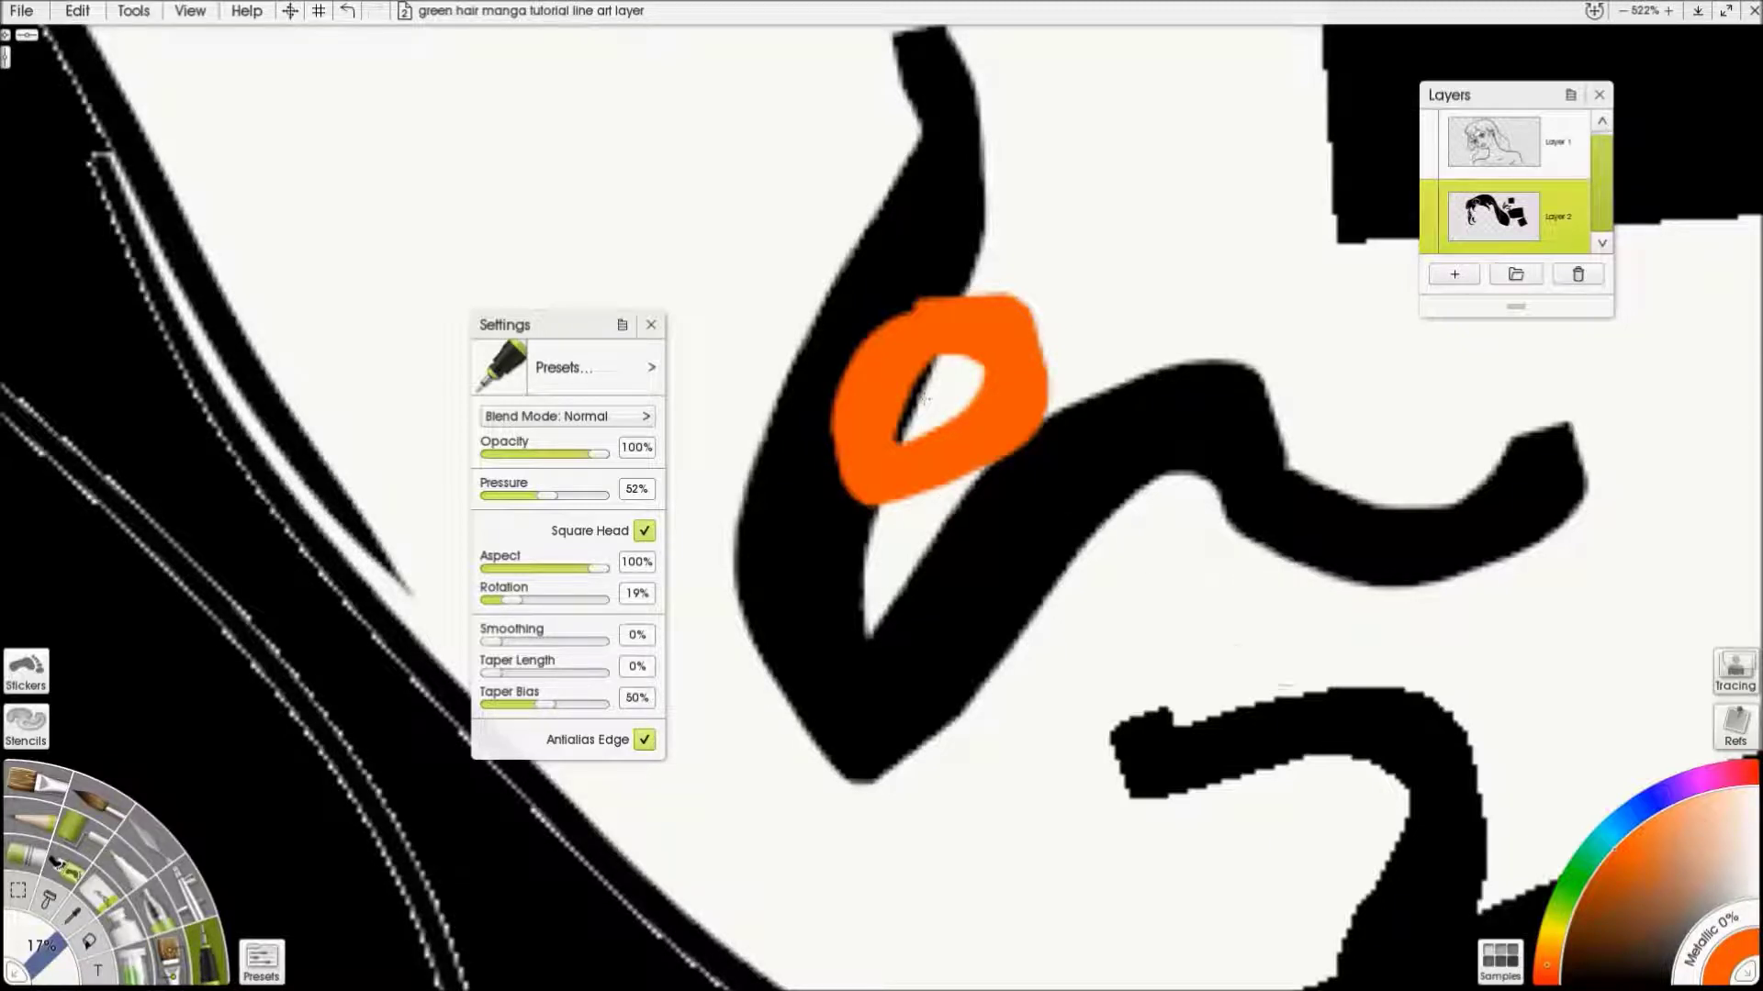
Turn off Antialias Edge for the pen and draw another freehand stroke across the test marks
click(645, 739)
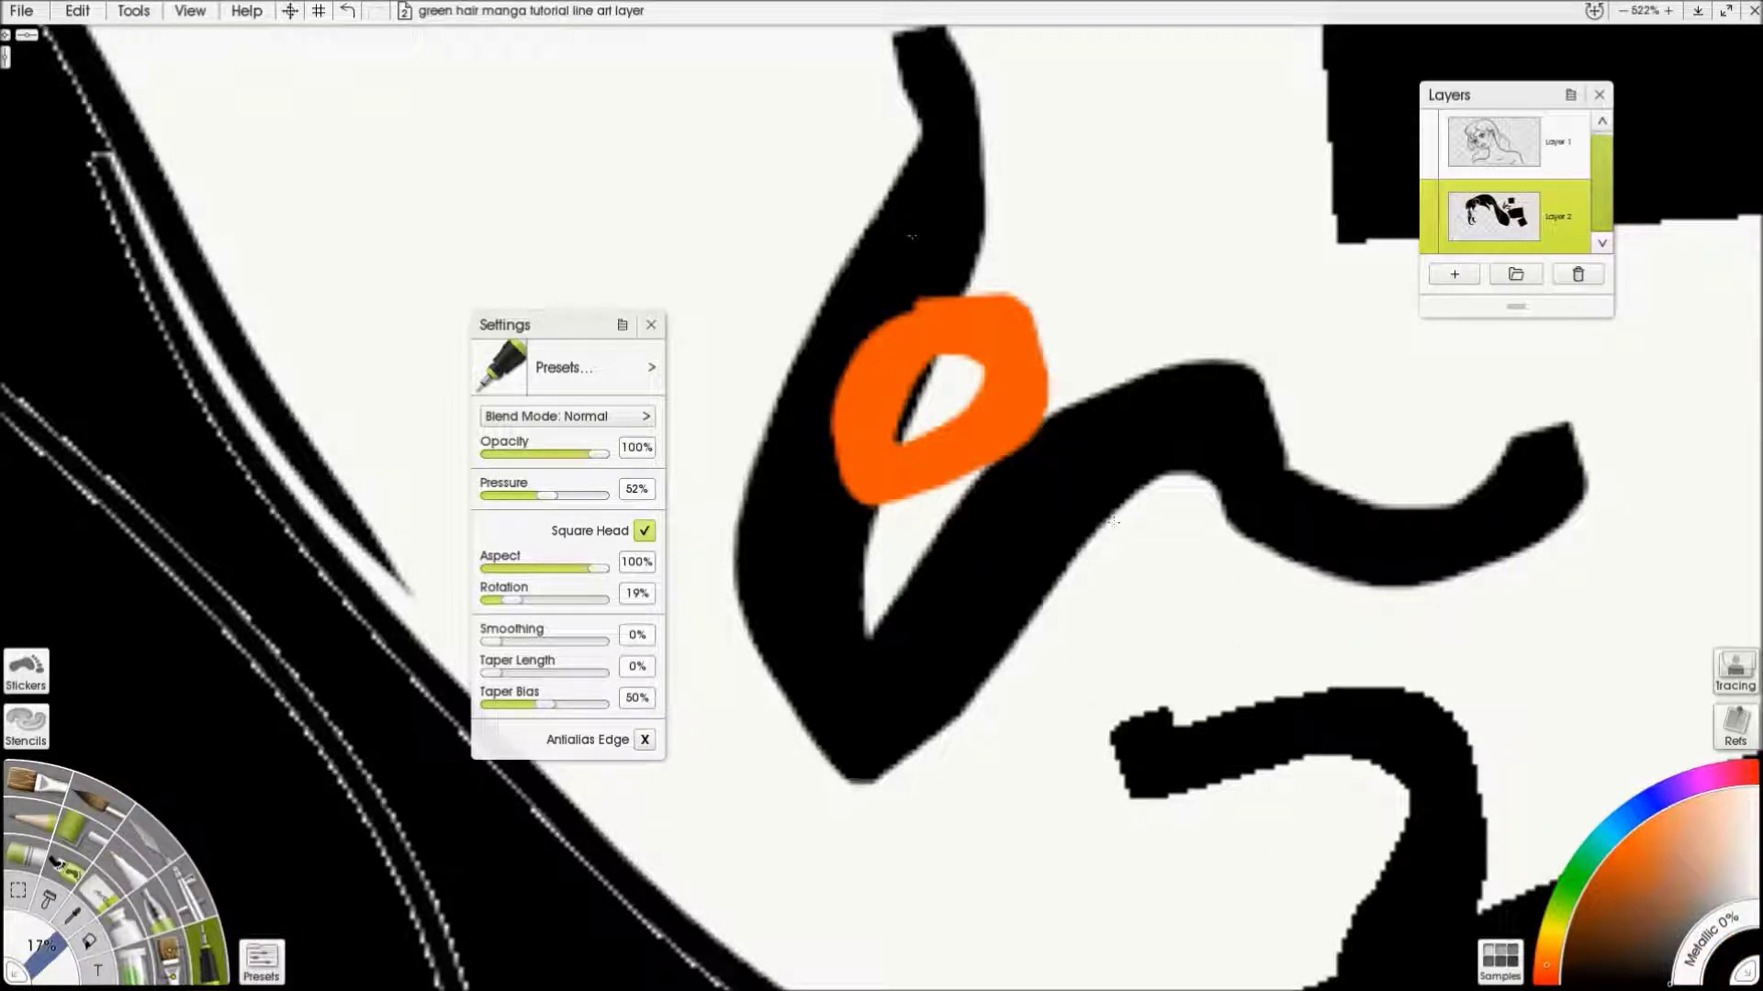
mouse_move(816, 135)
mouse_down()
mouse_move(642, 689)
mouse_move(1086, 668)
mouse_move(1028, 706)
mouse_up()
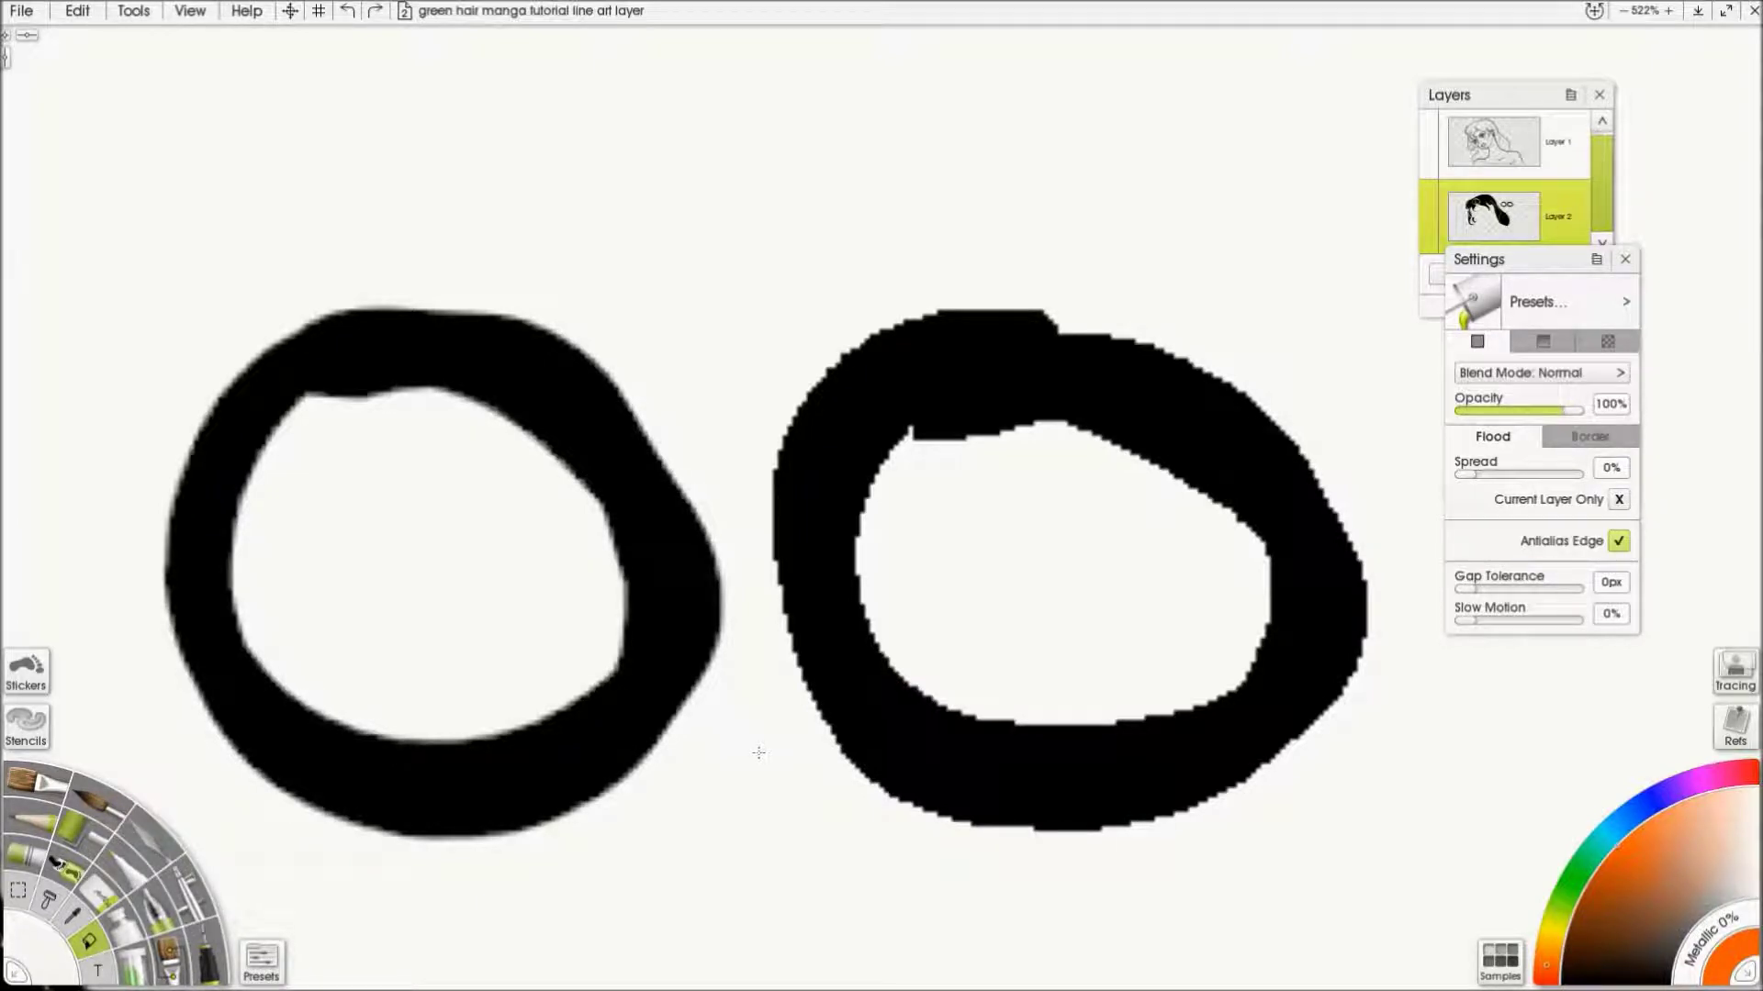
Flood-fill the jagged black ring and the smooth-edged black ring with orange at 0 px Gap Tolerance
click(856, 753)
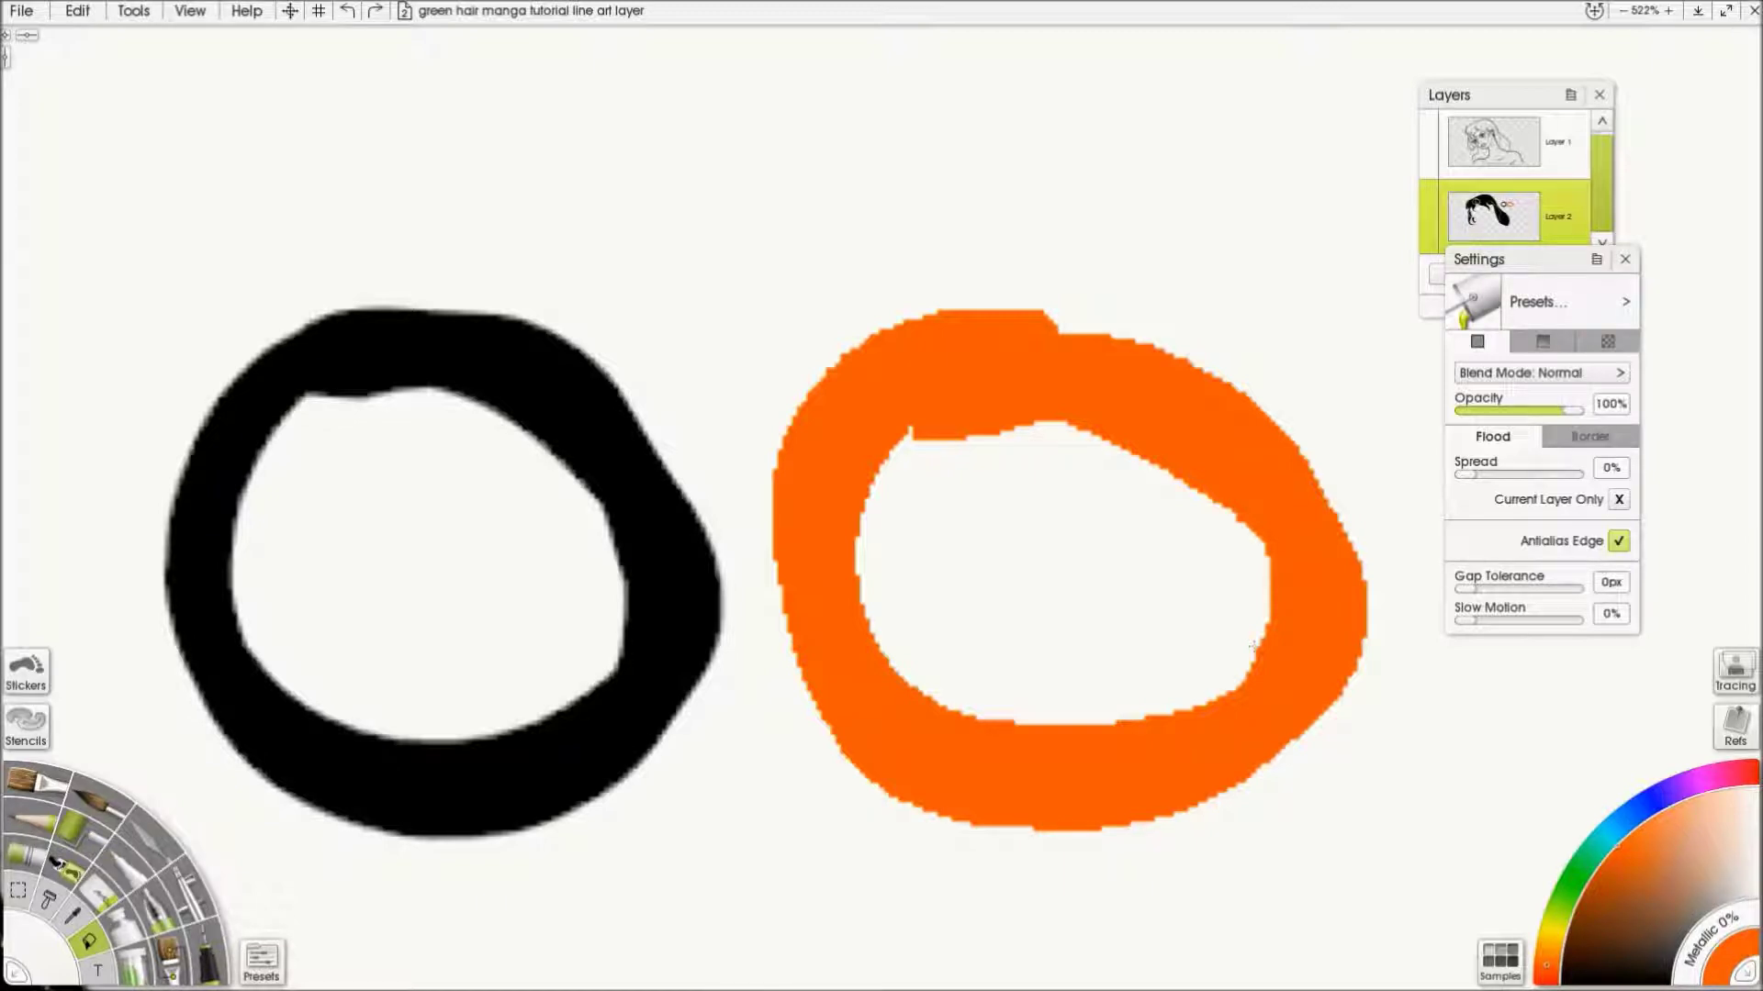
drag(203, 823, 621, 856)
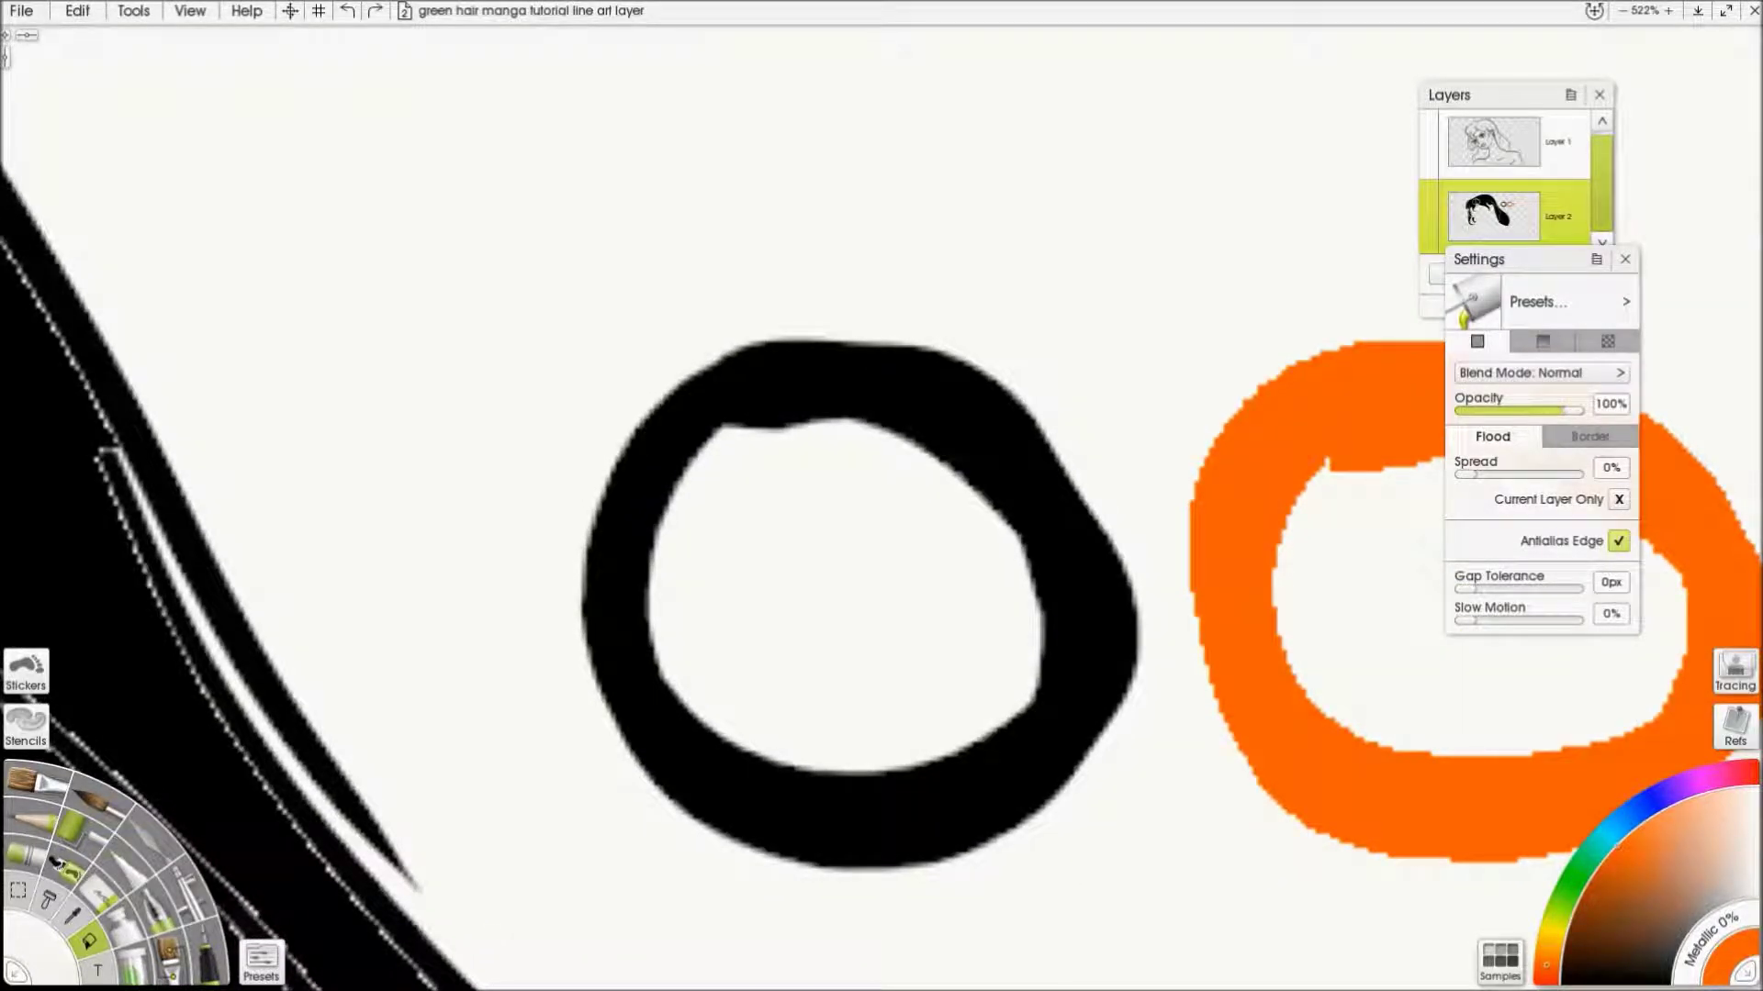
click(873, 661)
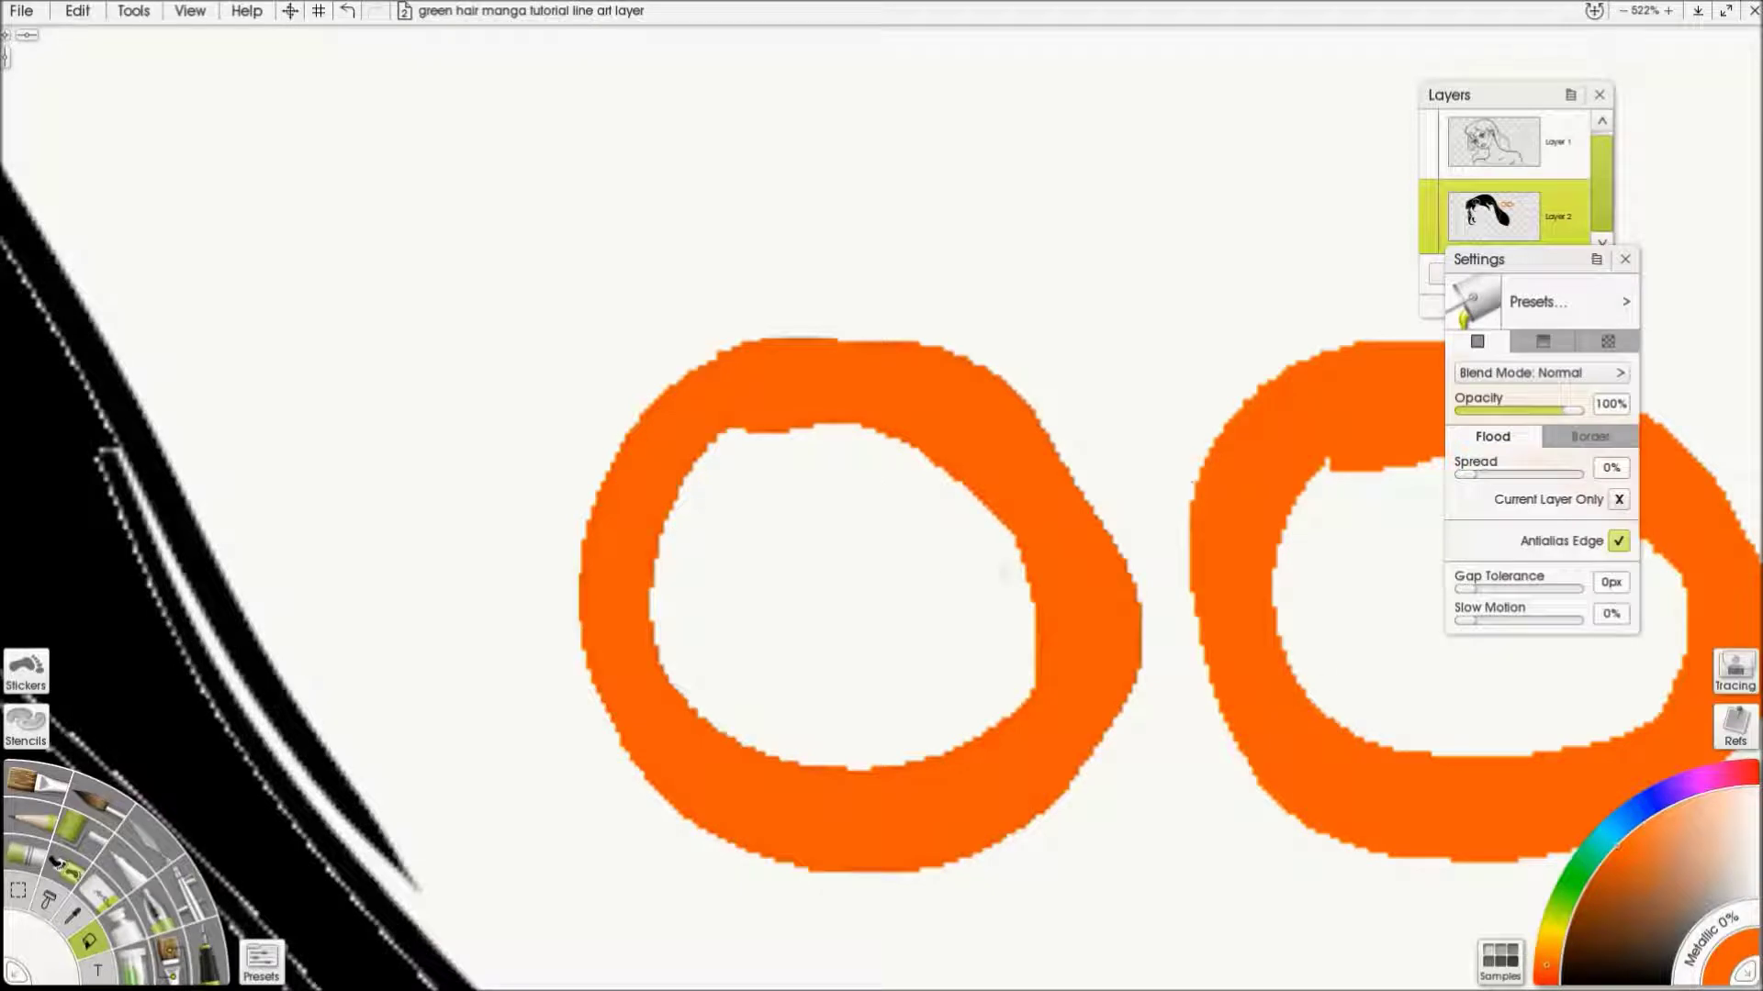
click(870, 477)
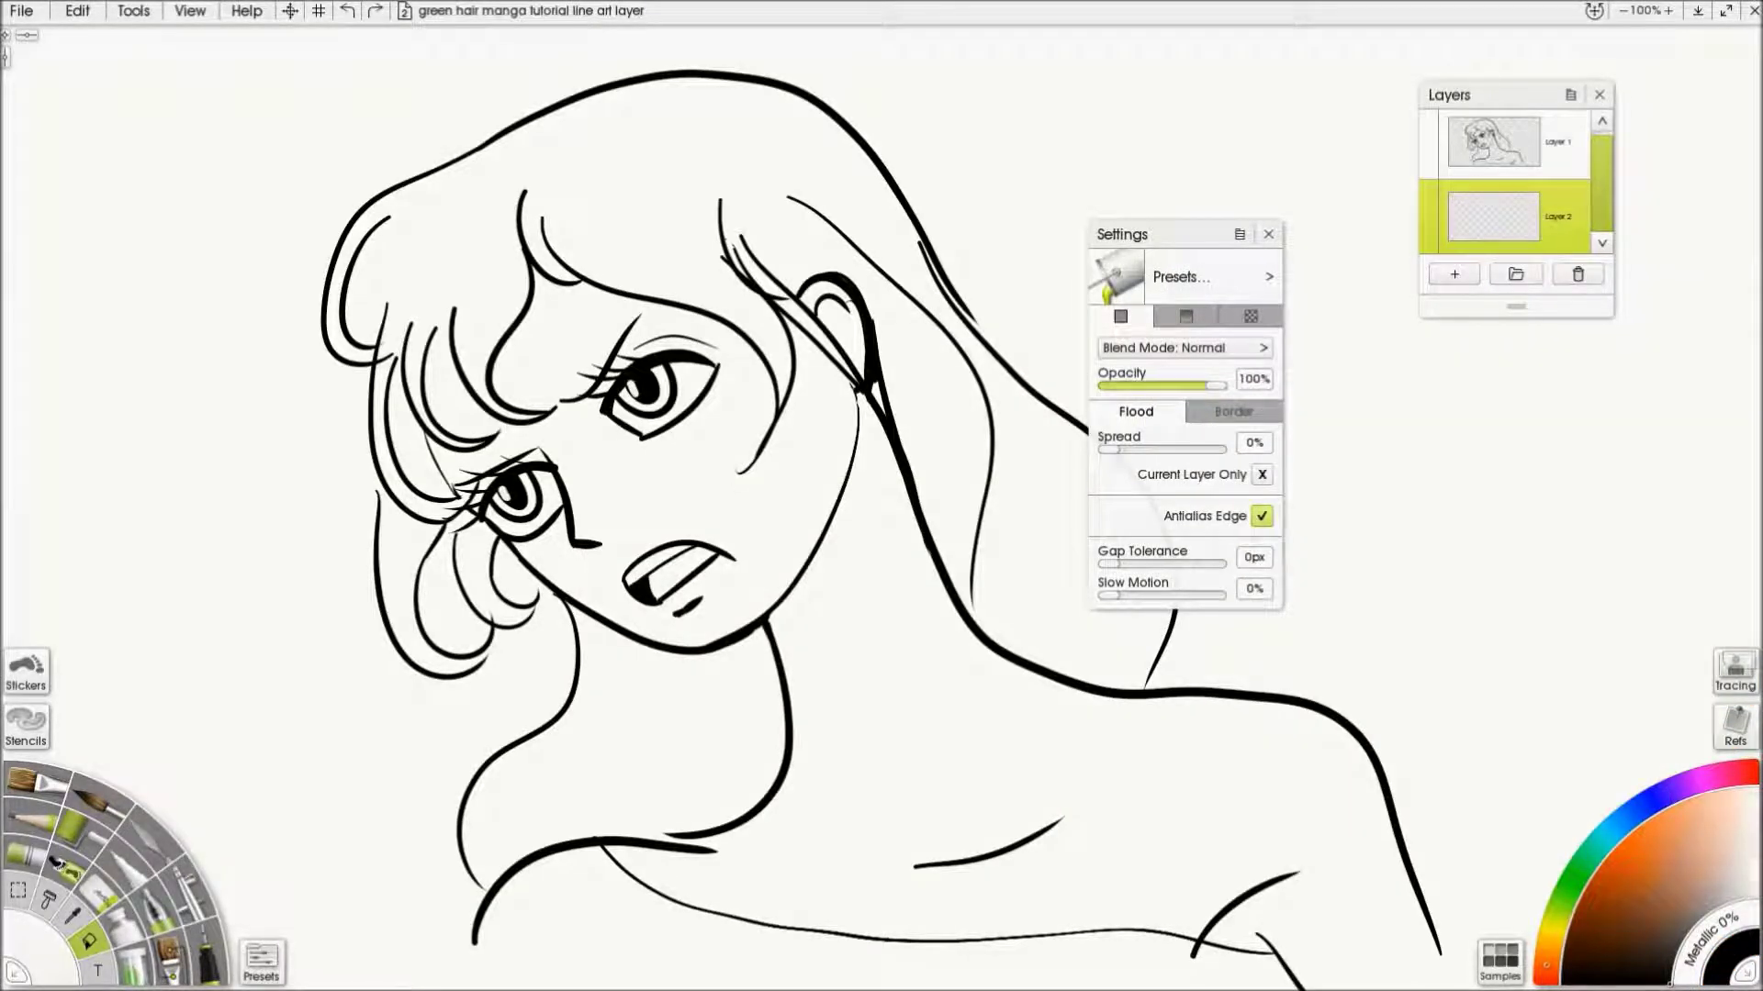
Switch the fill tool to Border mode and sample black from the line art as the border color
click(1232, 412)
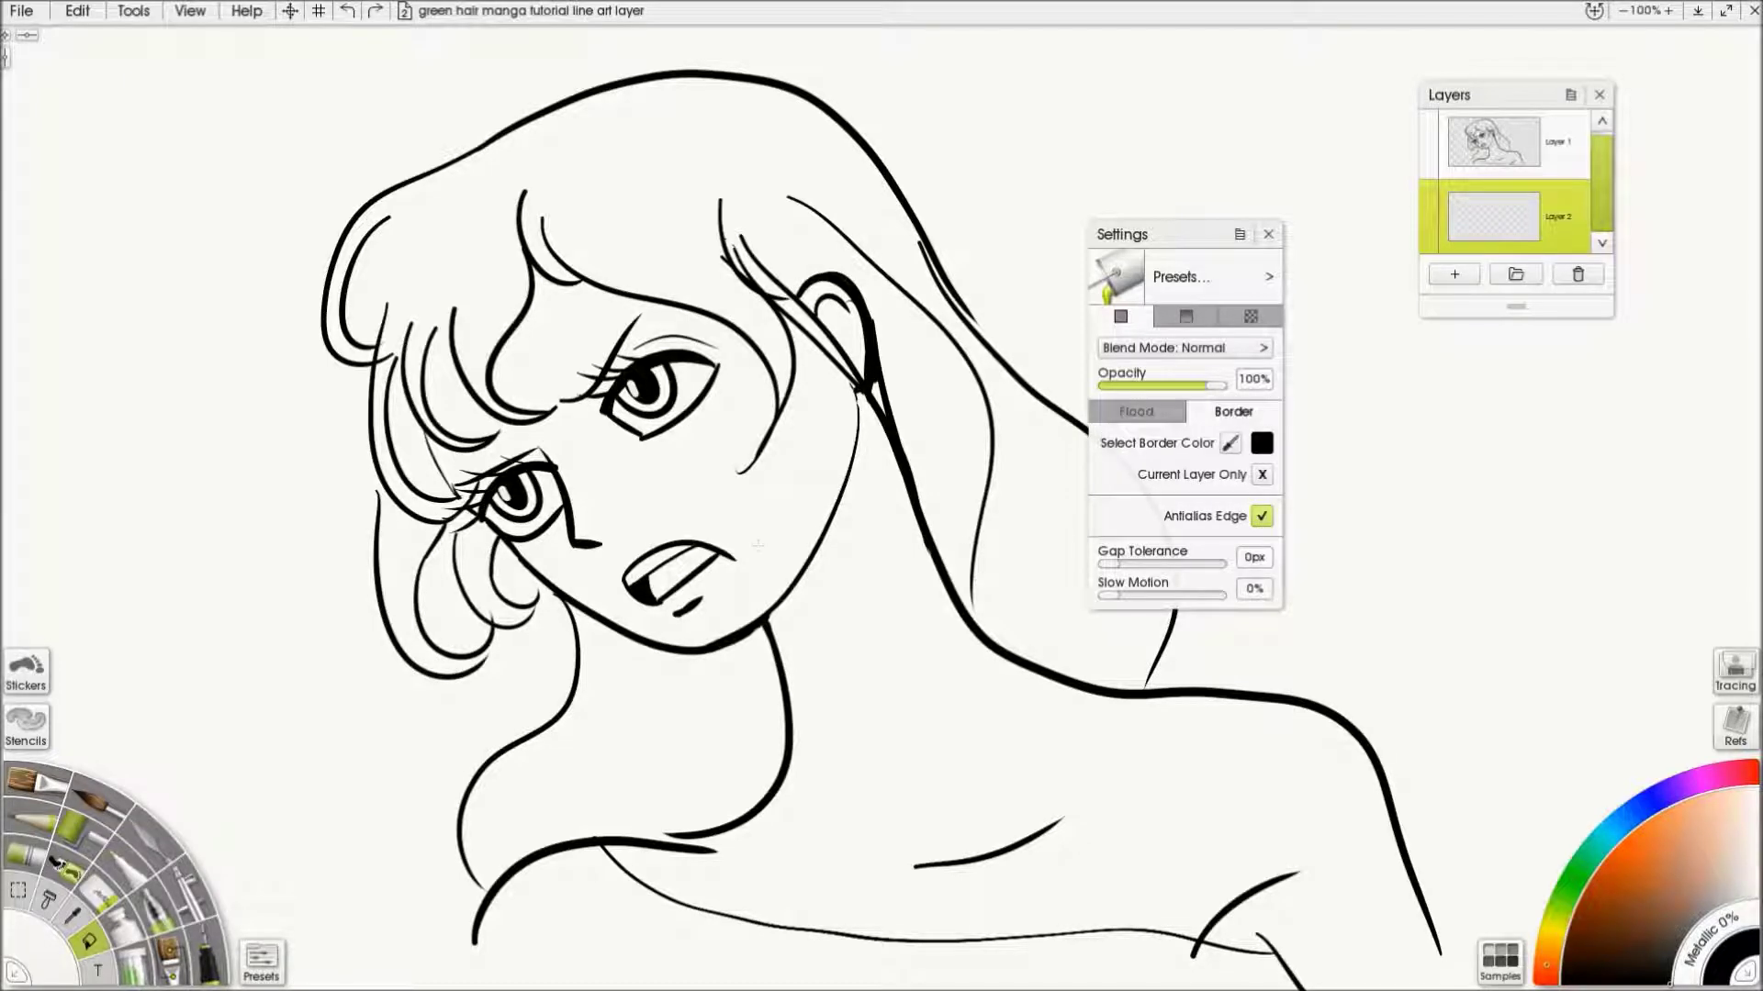
scroll(881, 496, up, 6)
drag(742, 441, 585, 724)
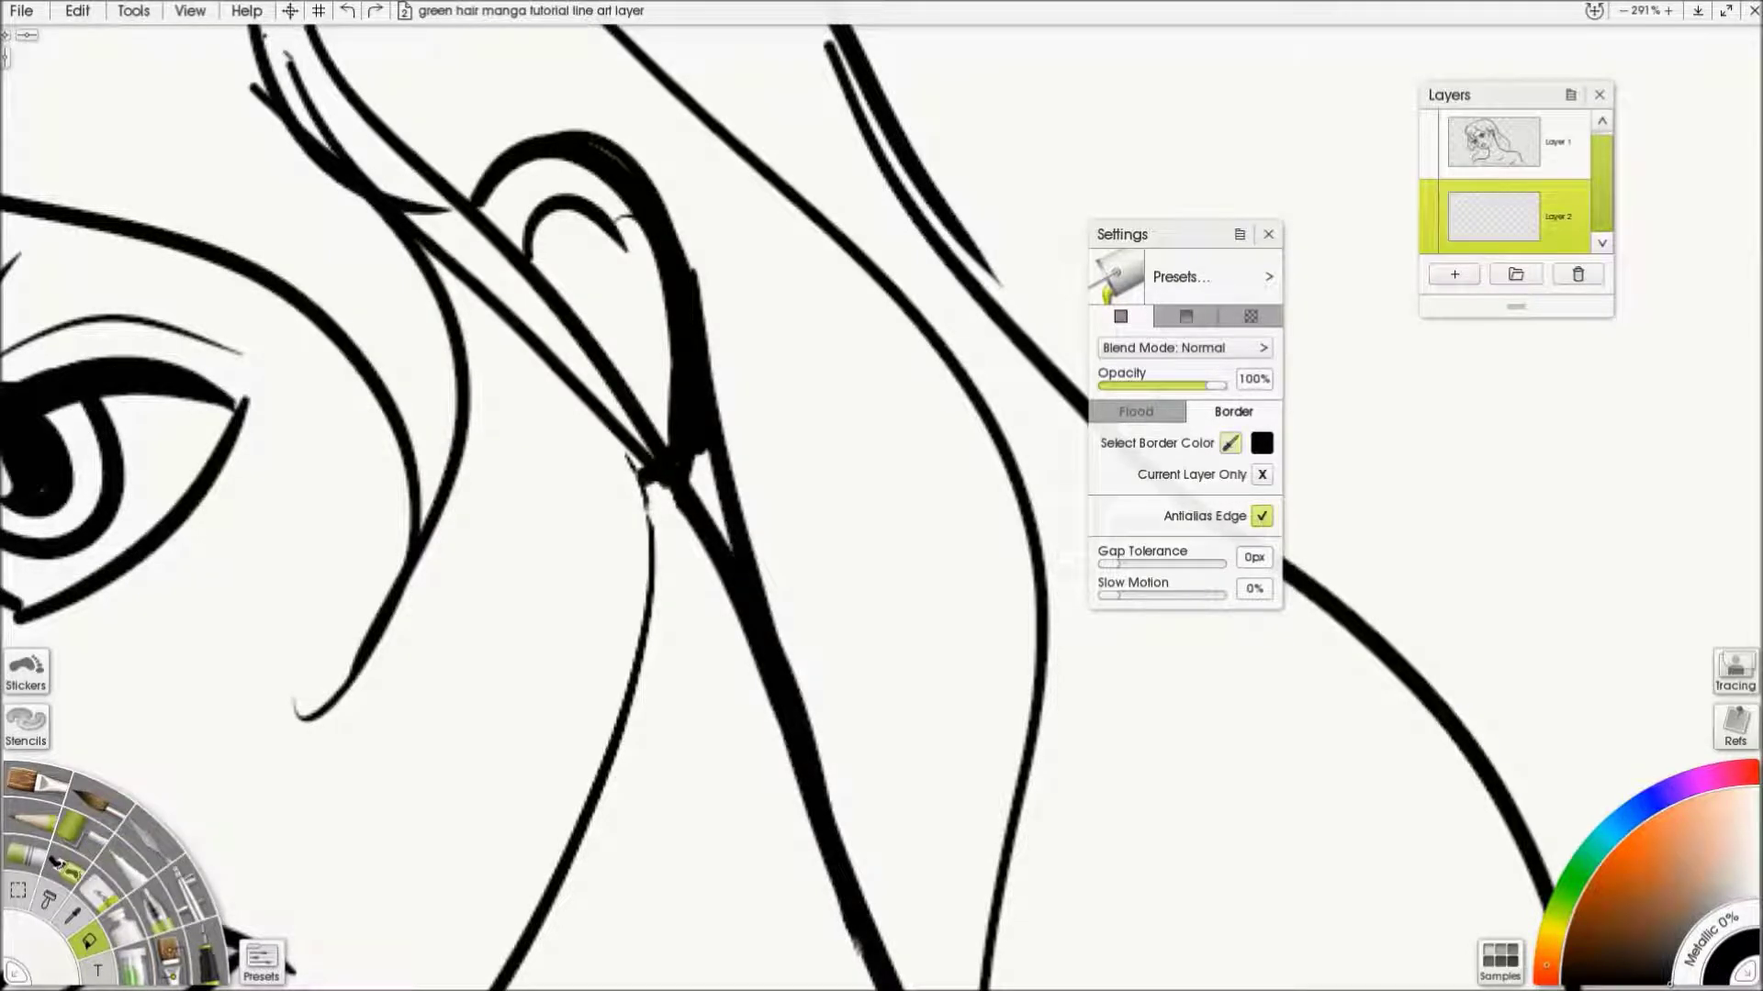
click(1230, 443)
click(1230, 443)
click(1341, 613)
drag(719, 579, 951, 732)
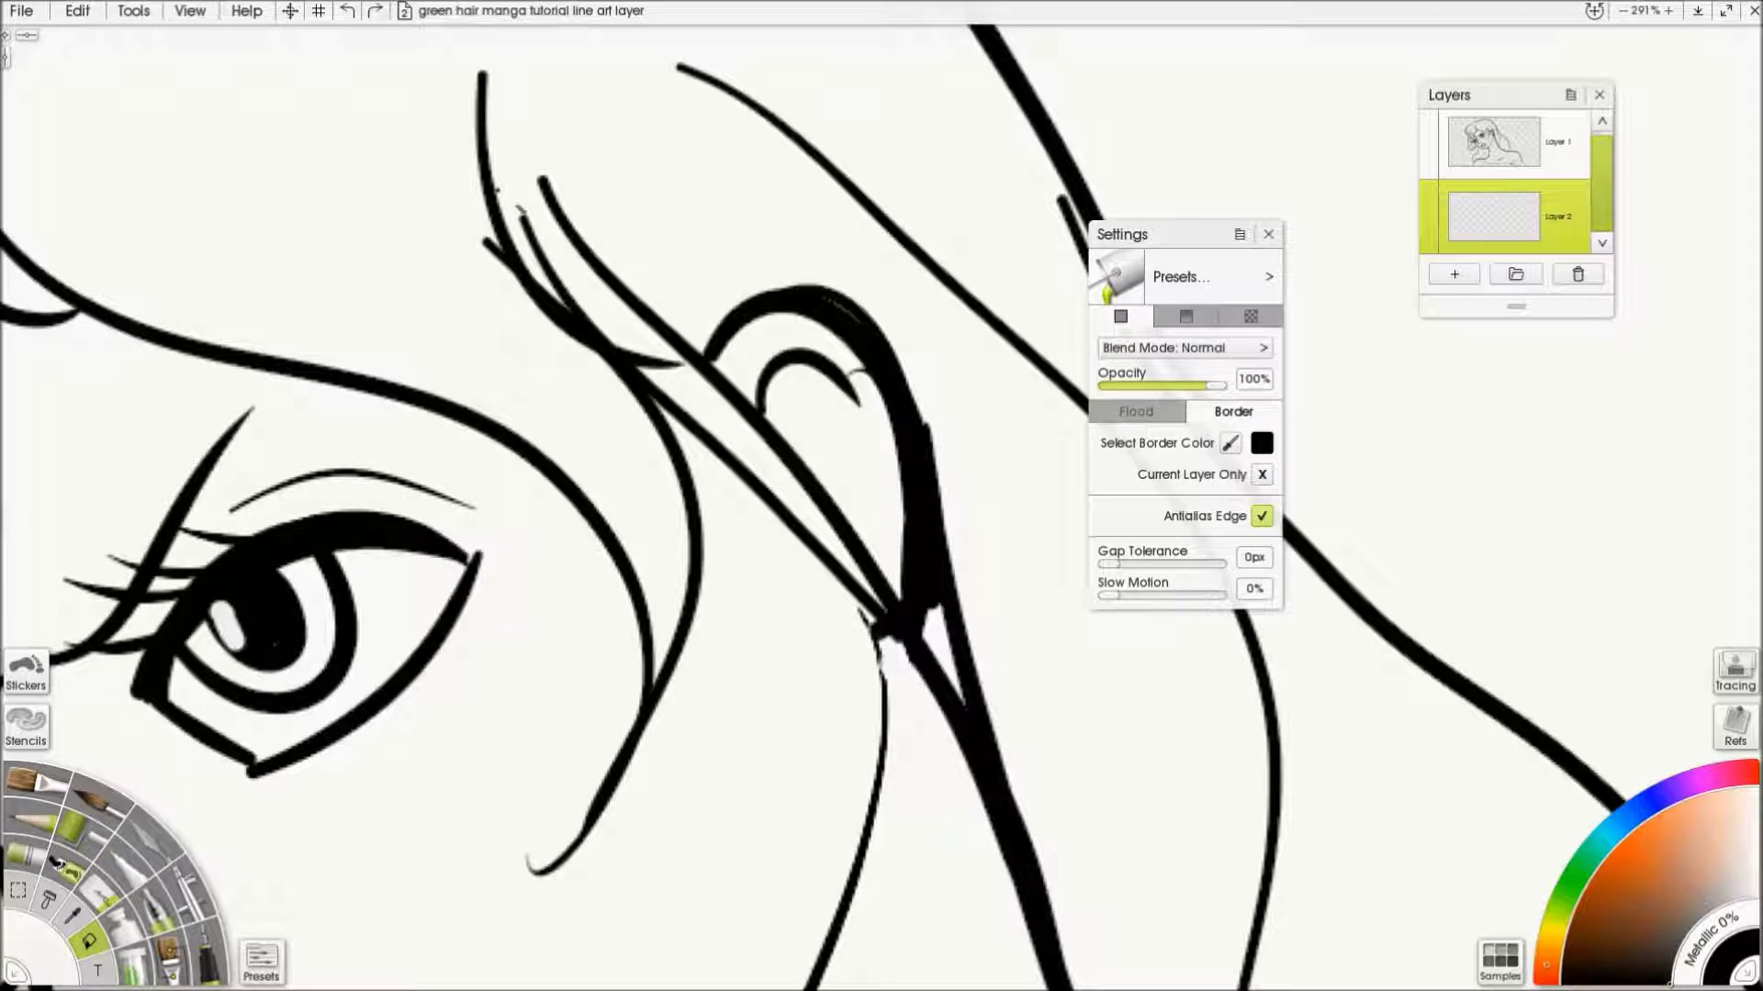
Set Gap Tolerance to 17 px and fill the main hair, the hair behind the neck and the side locks with black
drag(1107, 563, 1145, 564)
scroll(1112, 711, down, 6)
click(731, 326)
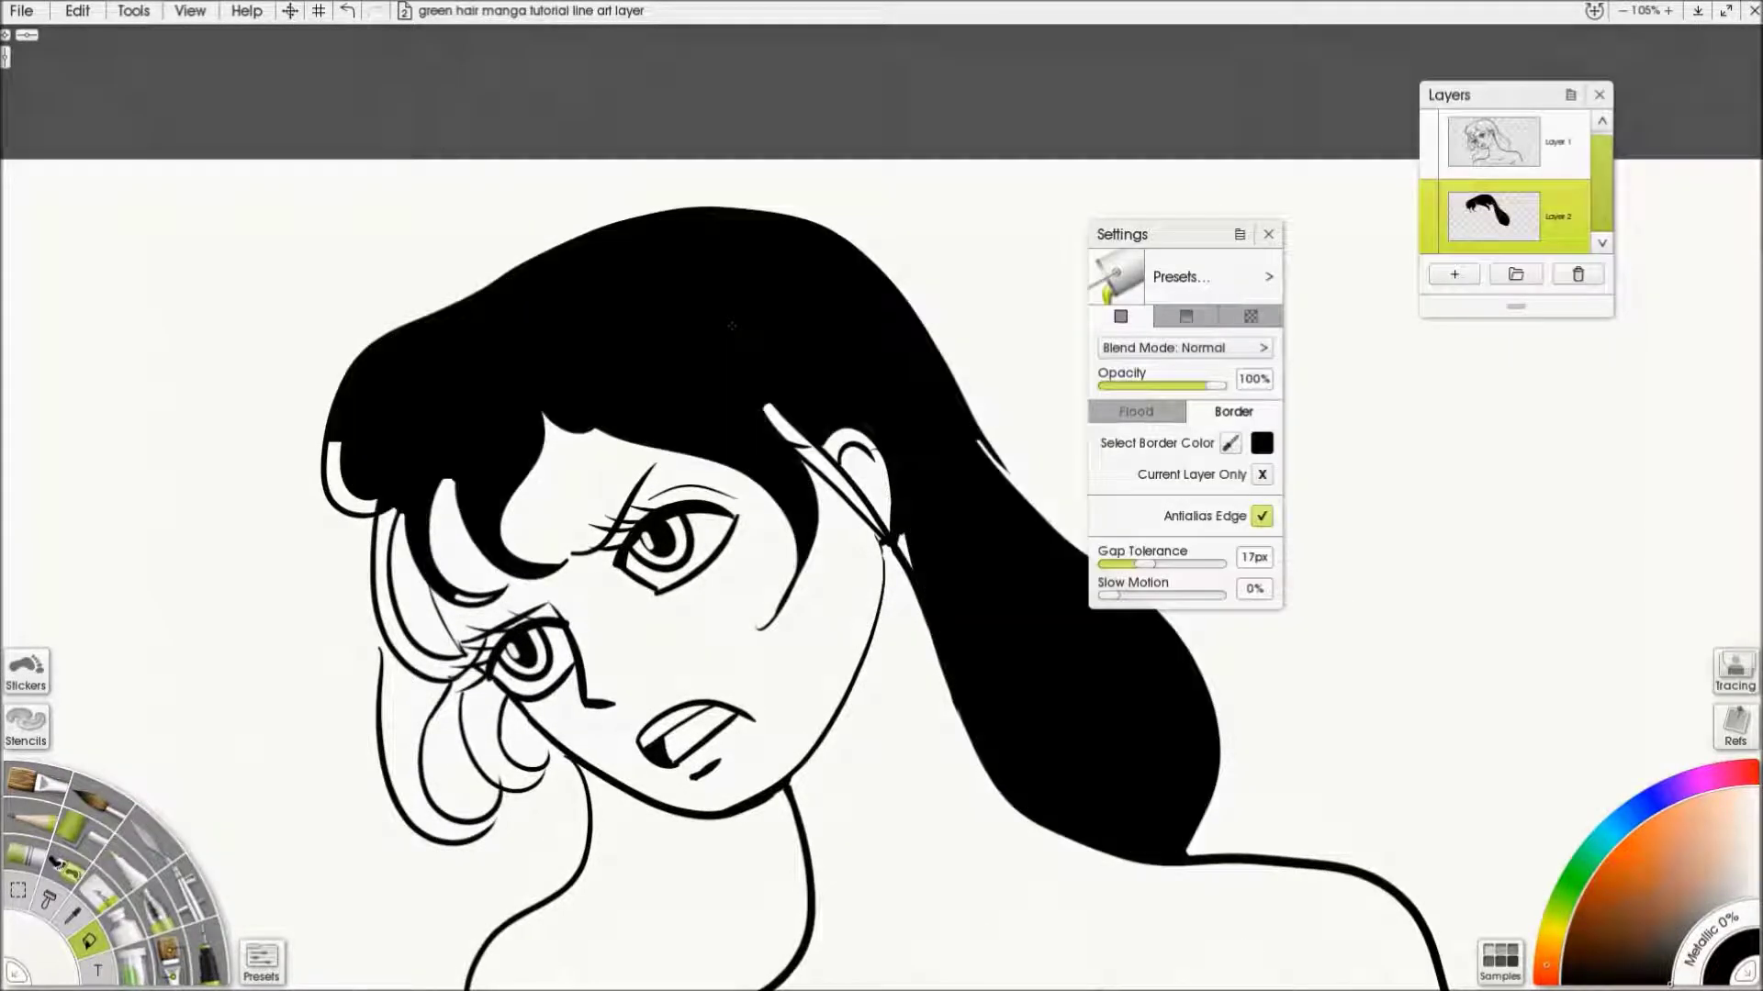
click(681, 872)
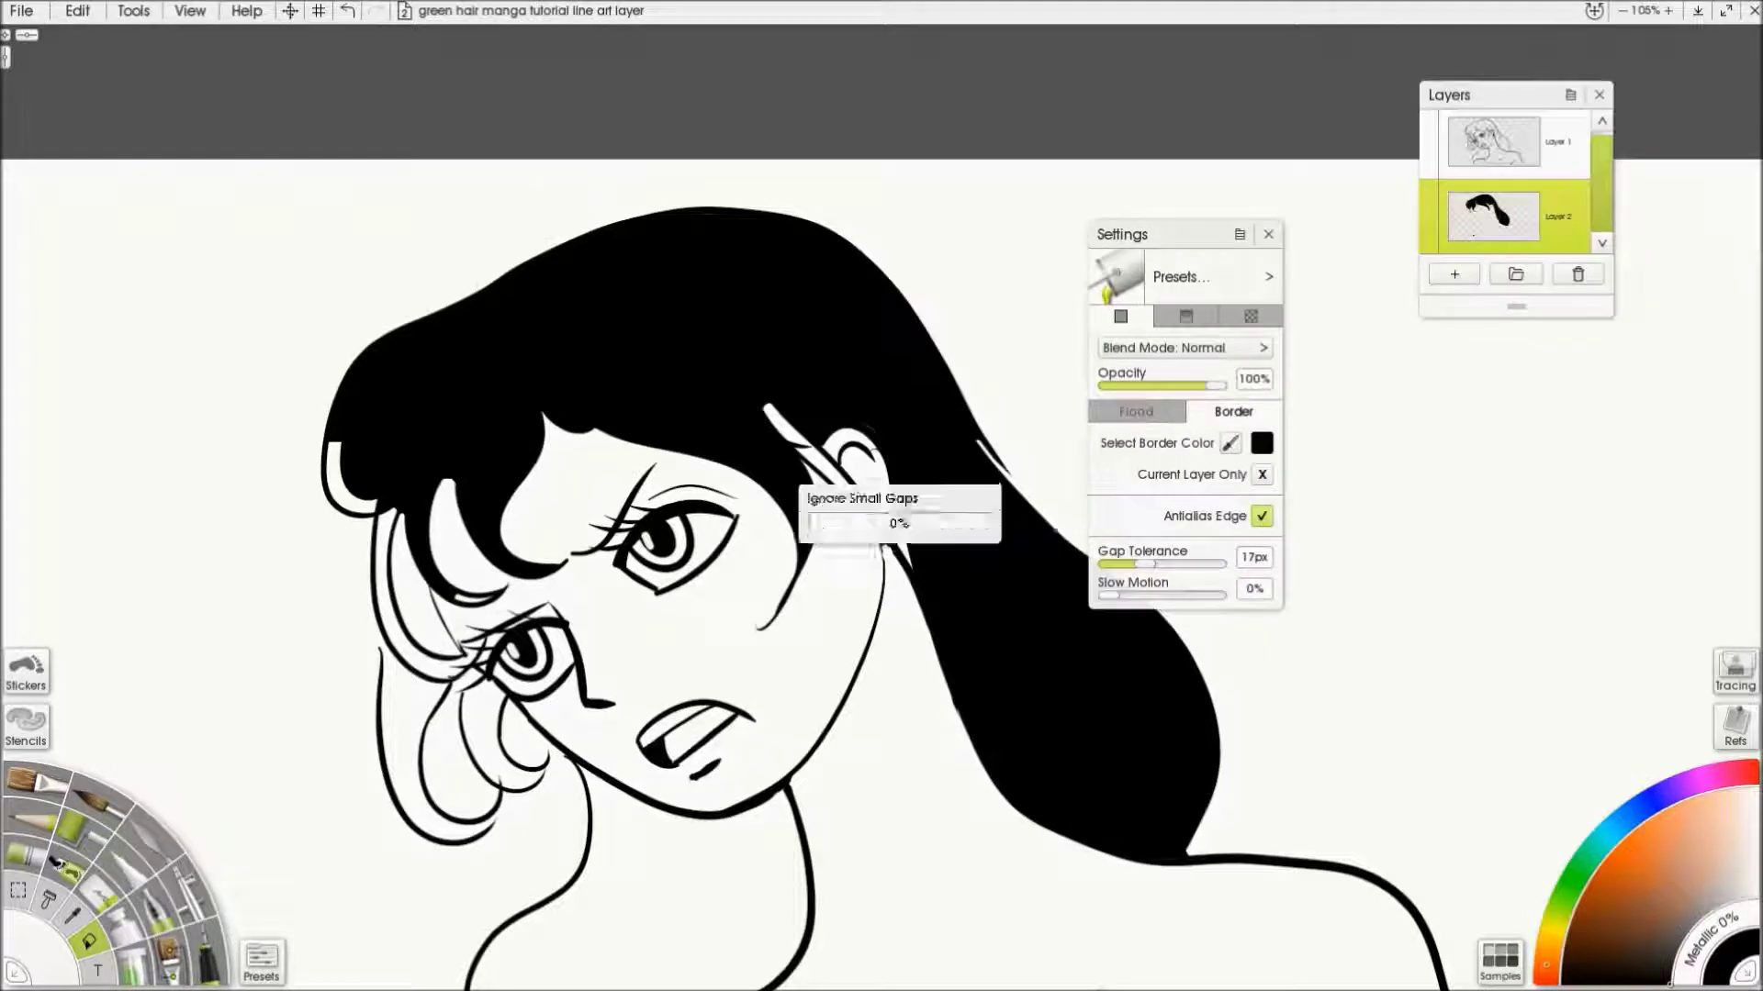
click(395, 704)
click(487, 725)
click(404, 559)
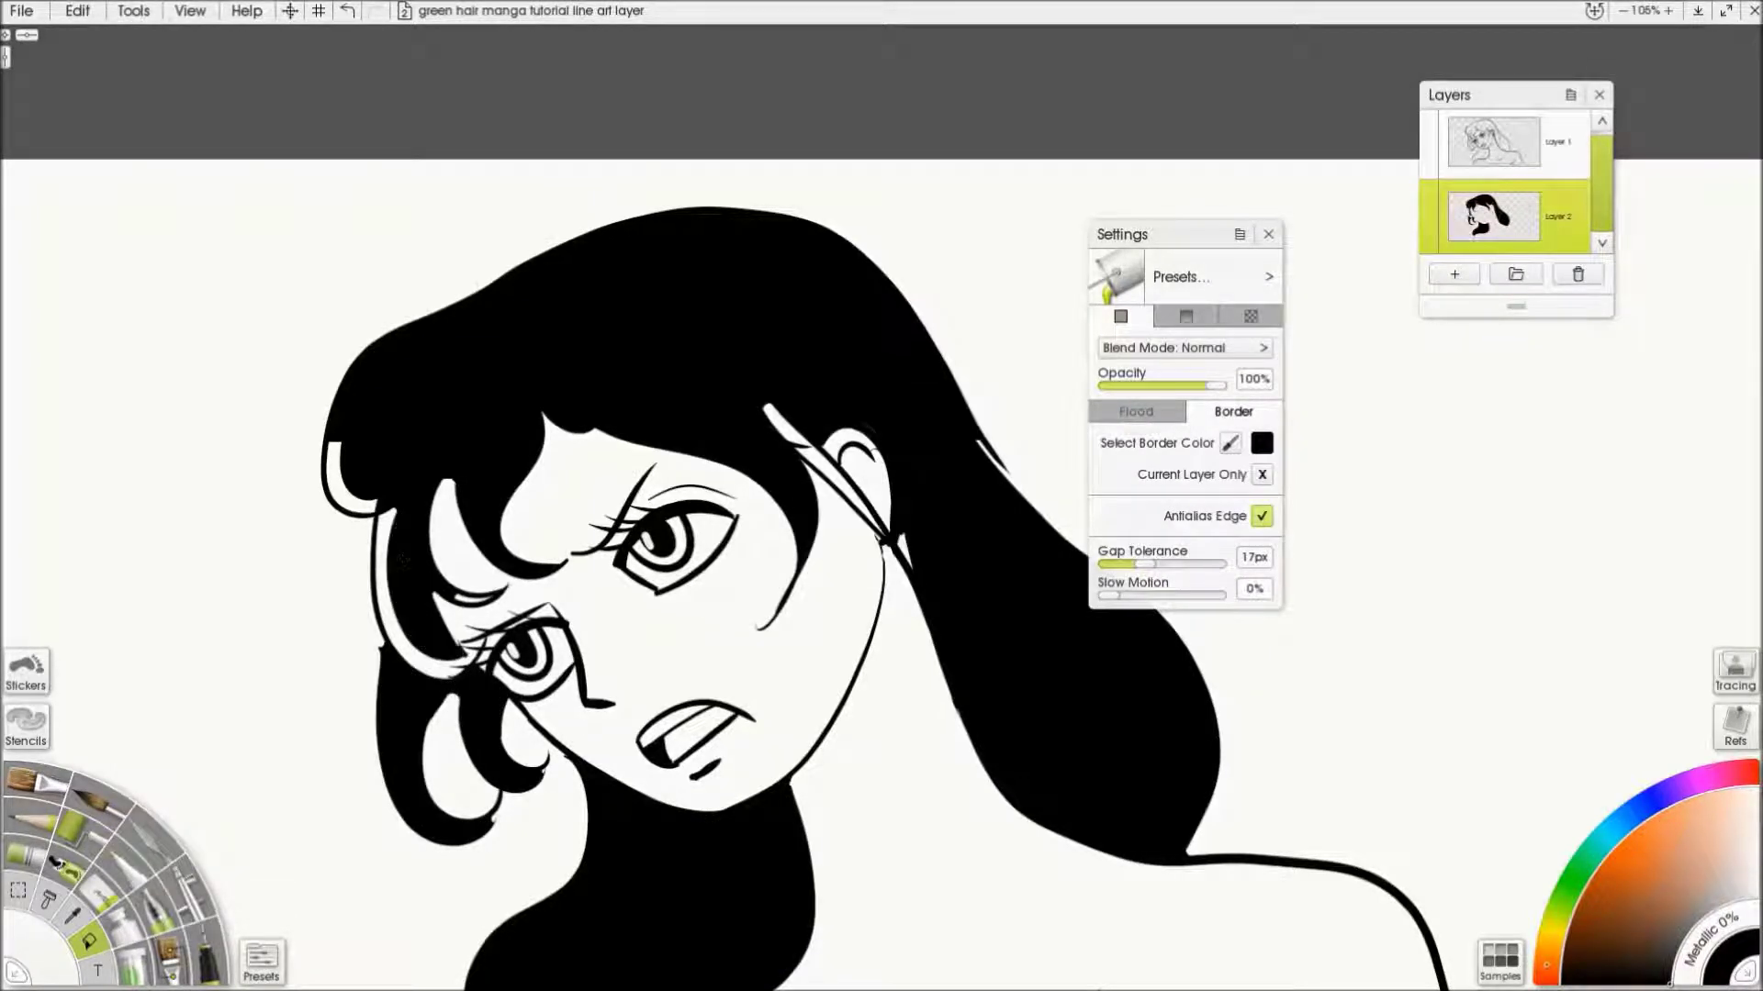
Examine the black hair fill around the ear and bangs up close, toggling Layer 2's visibility off and on
scroll(784, 409, up, 12)
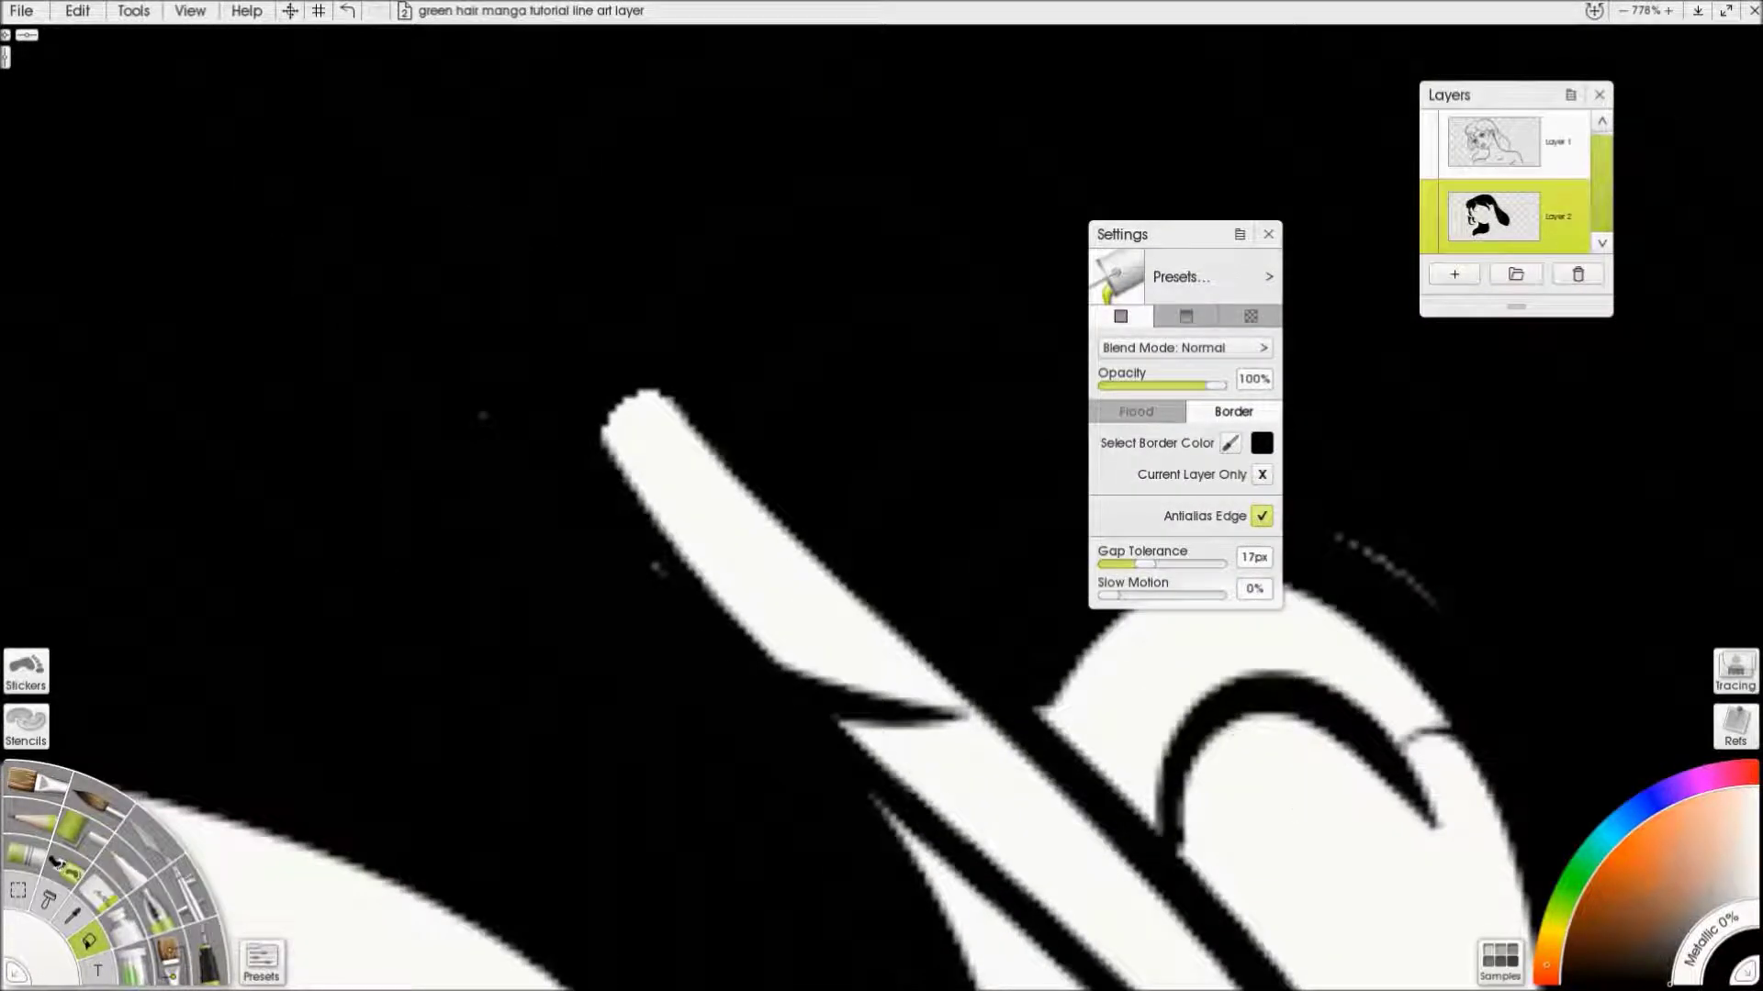
scroll(881, 495, down, 9)
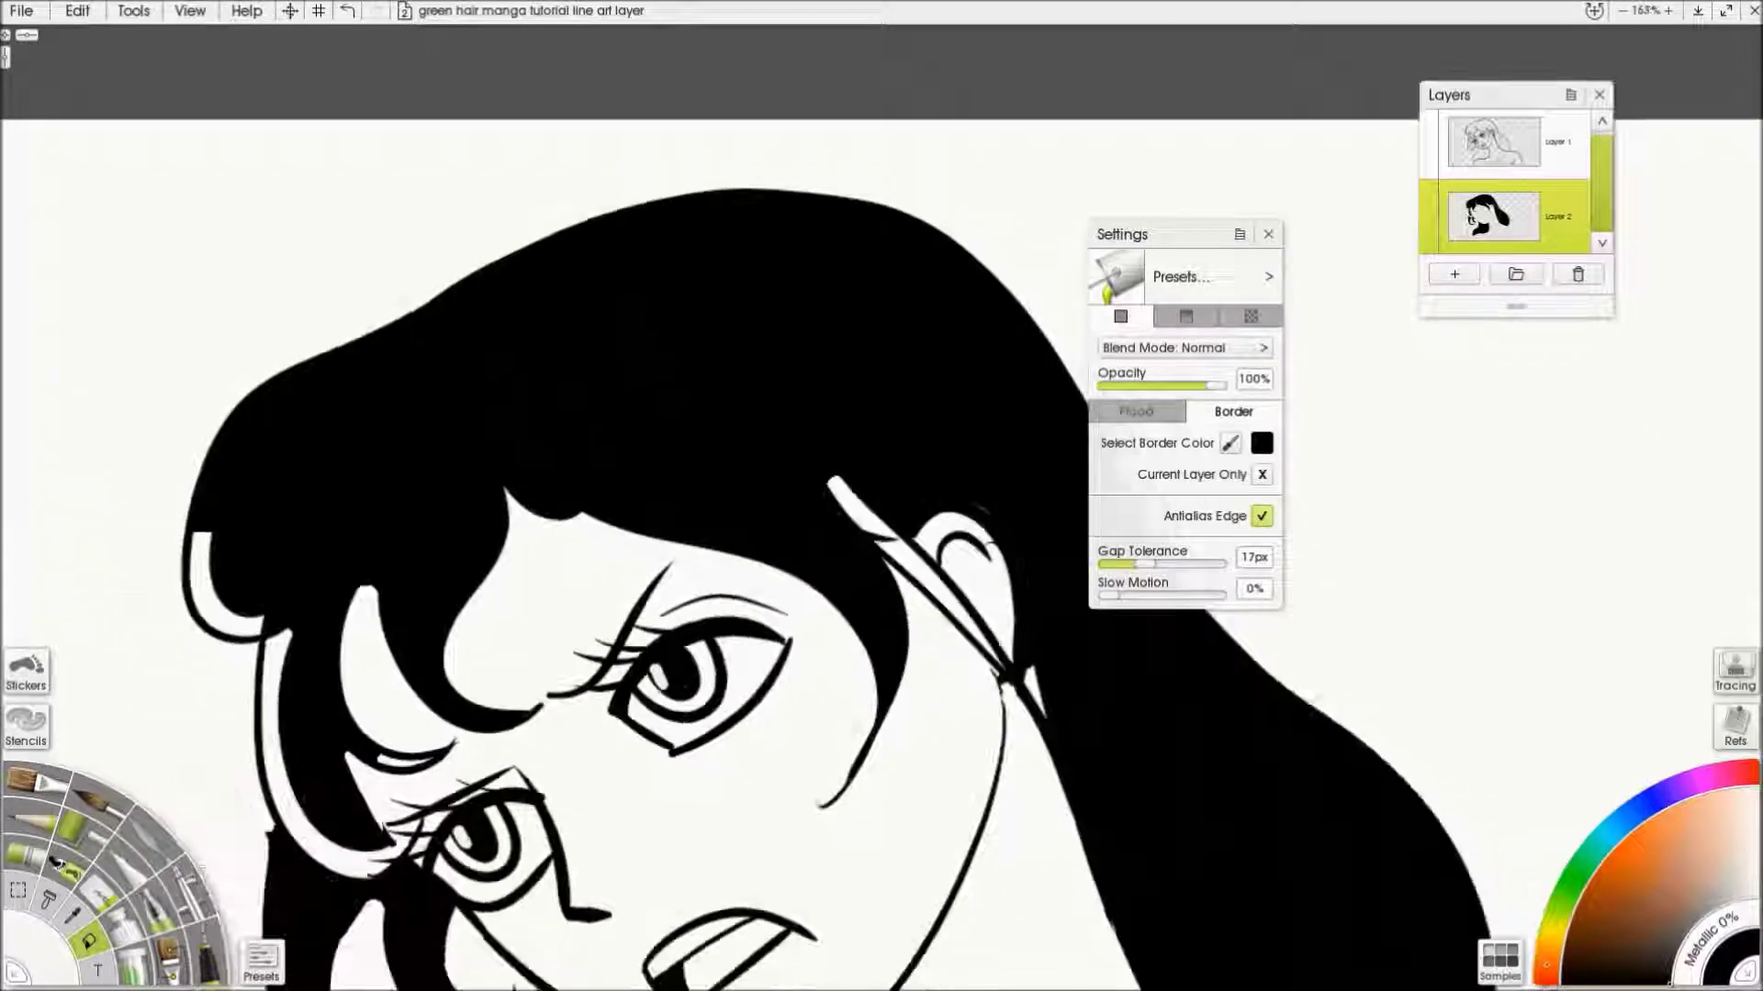
click(1427, 206)
click(1428, 206)
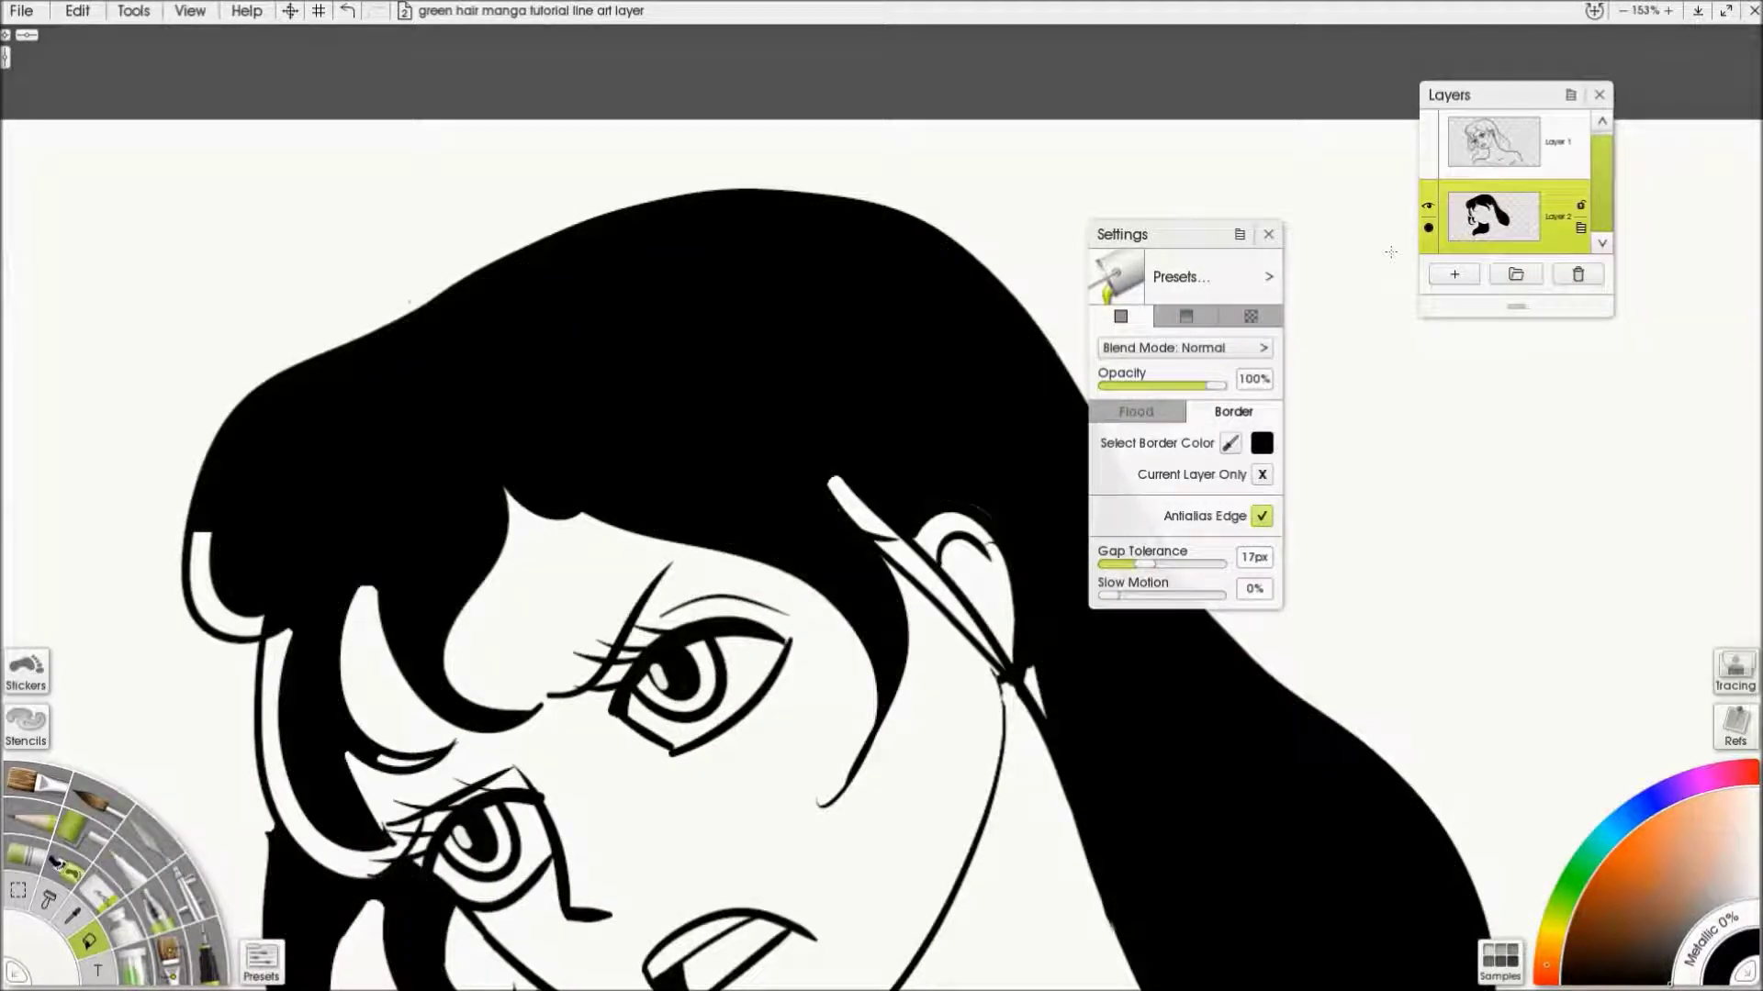
scroll(1476, 685, up, 8)
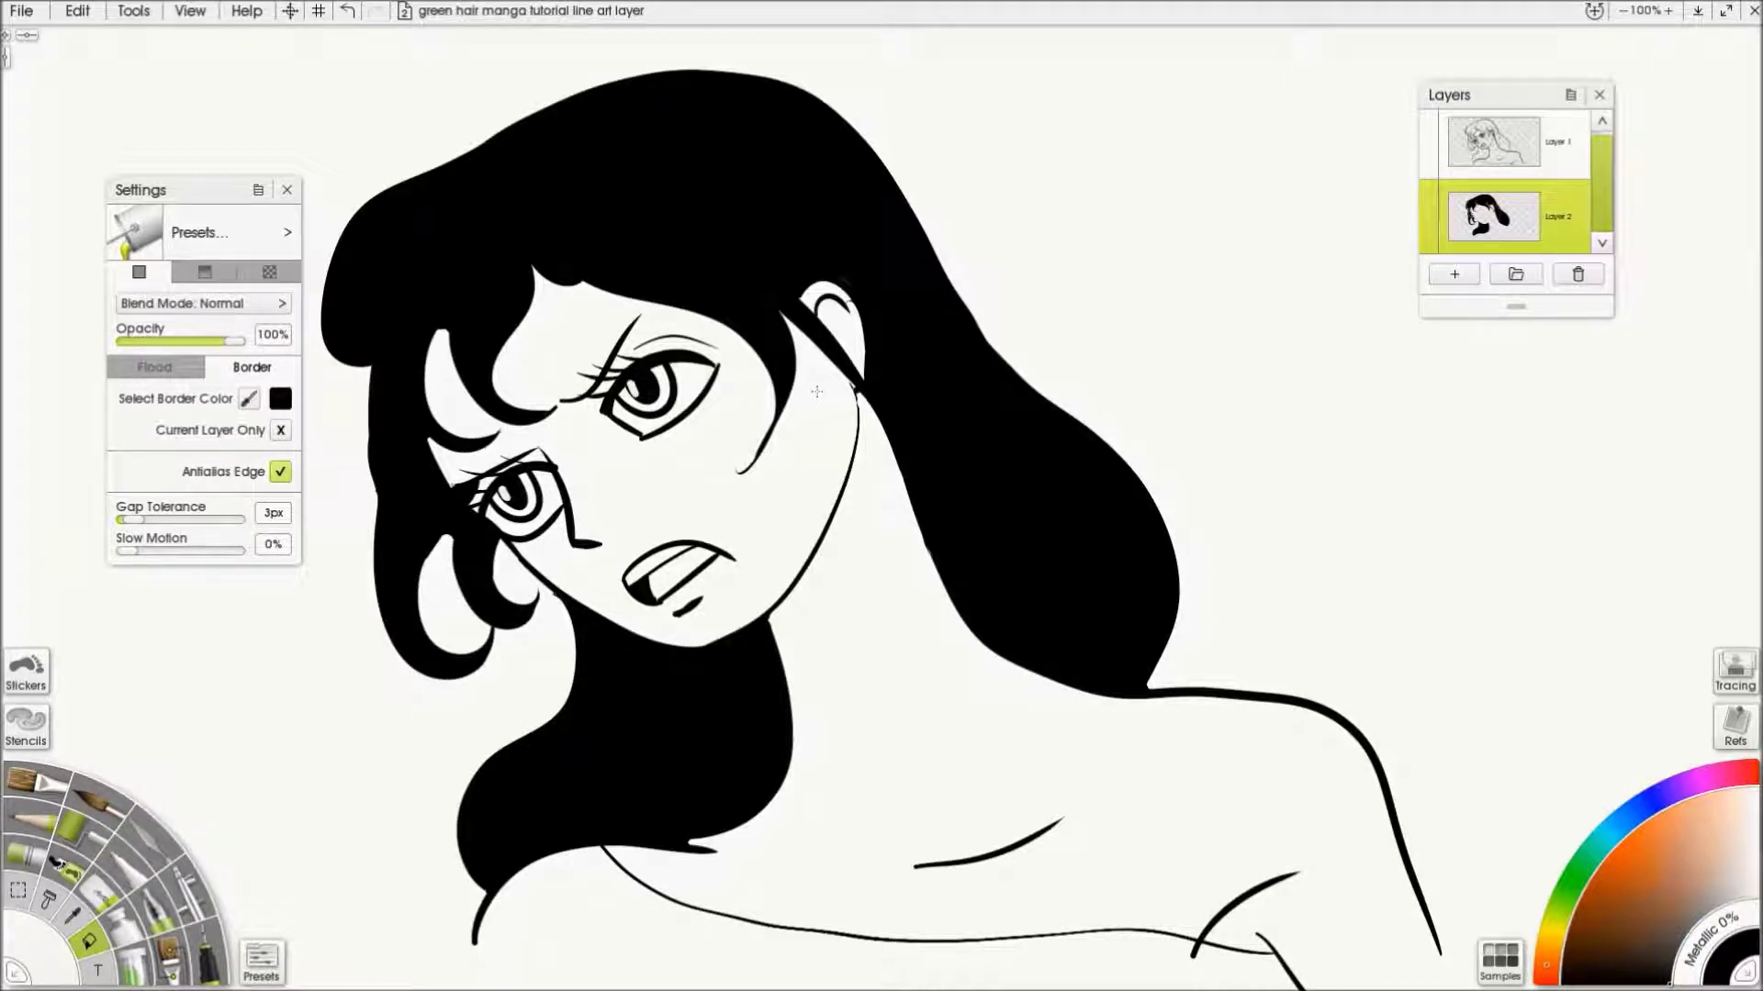
Create a stencil from Layer 2's hair fill with the line art hidden, and switch visibility from Layer 2 back to the line art
click(1429, 131)
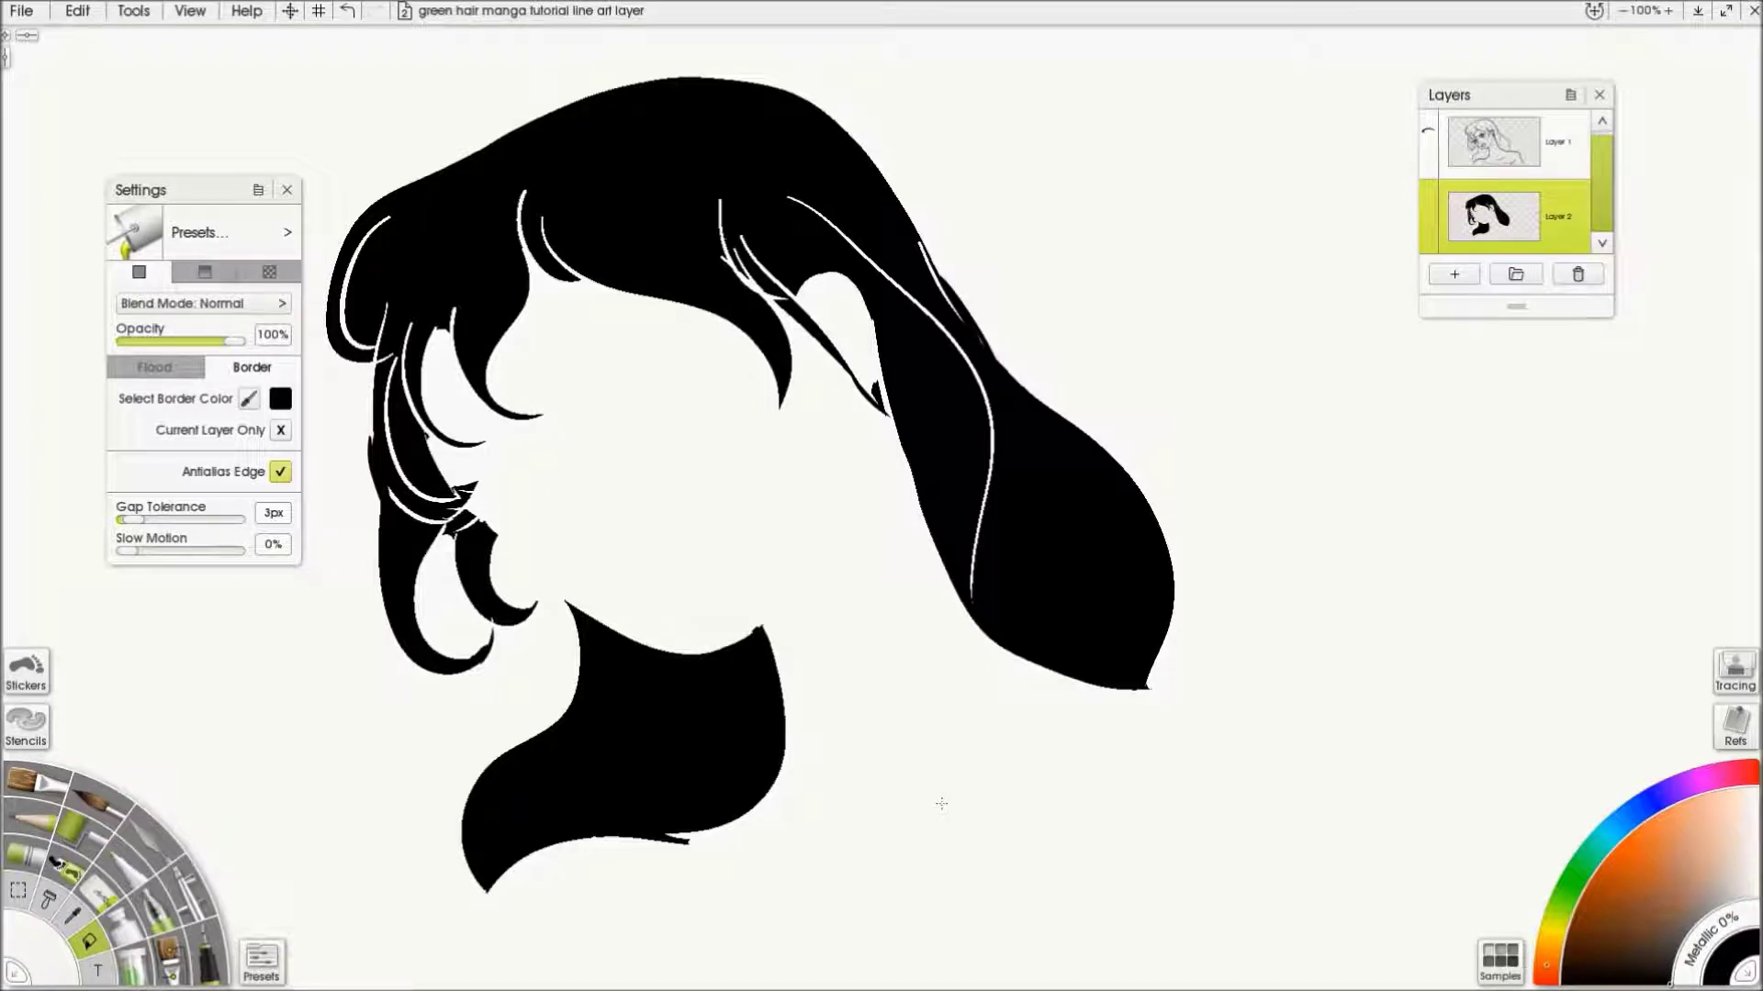
right_click(1561, 220)
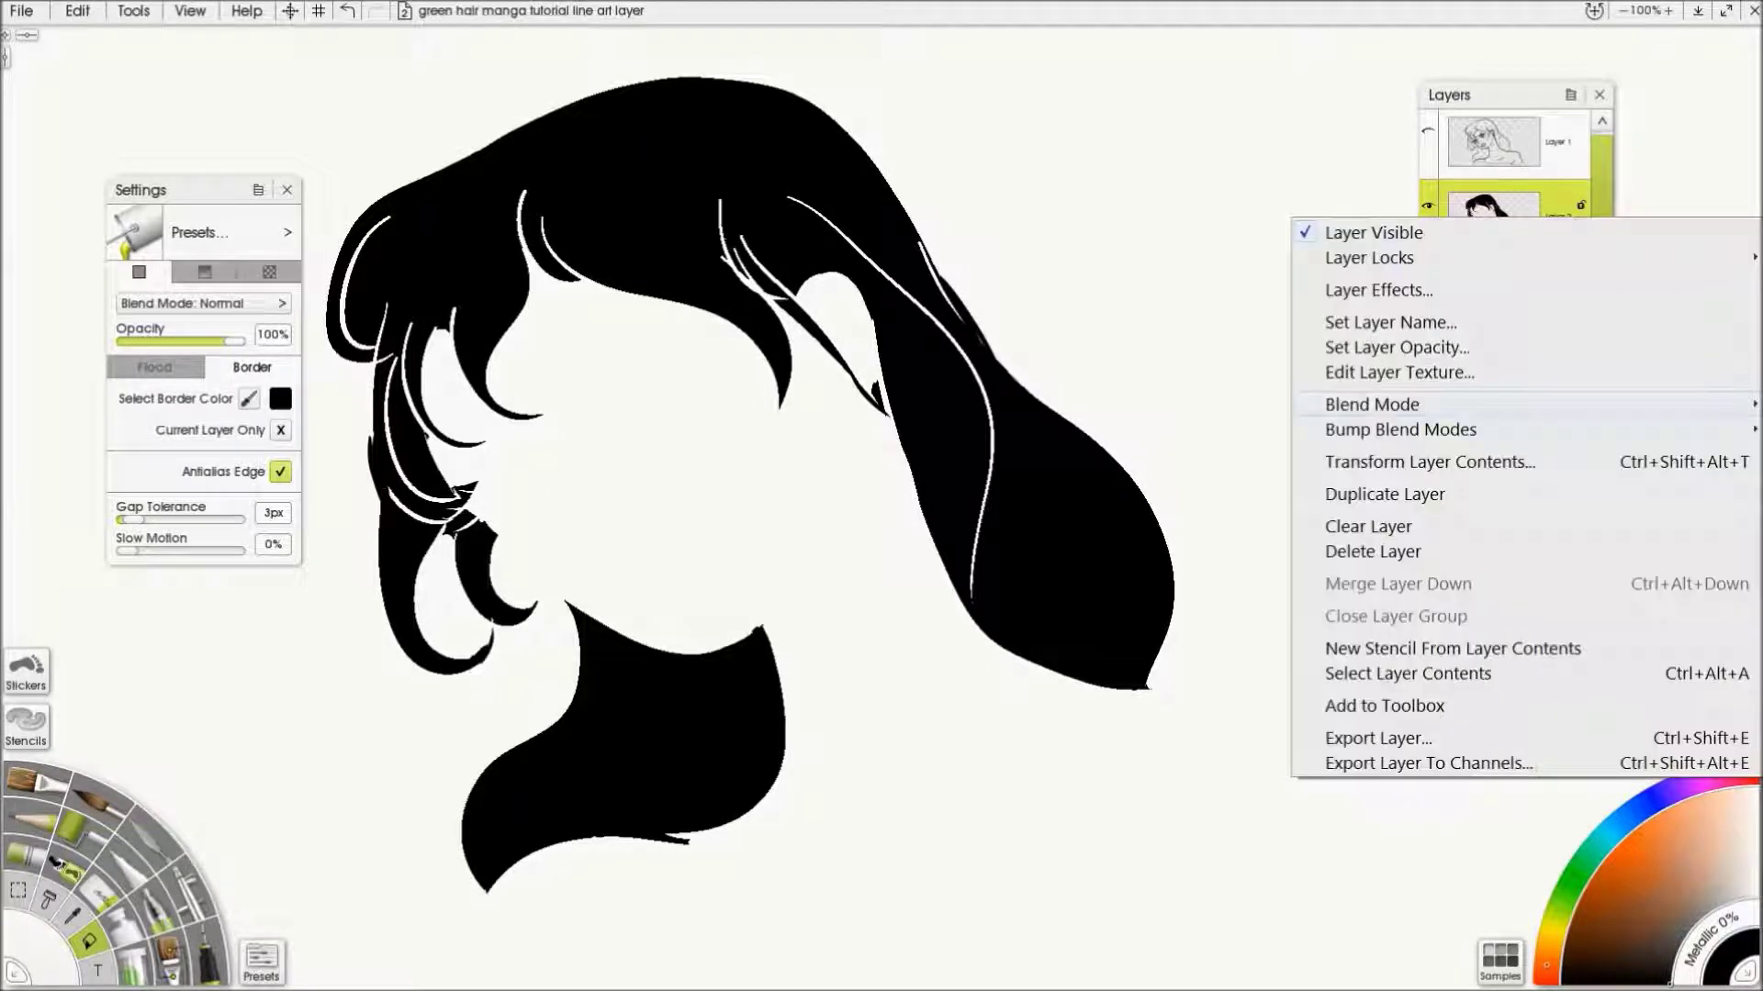
click(1455, 645)
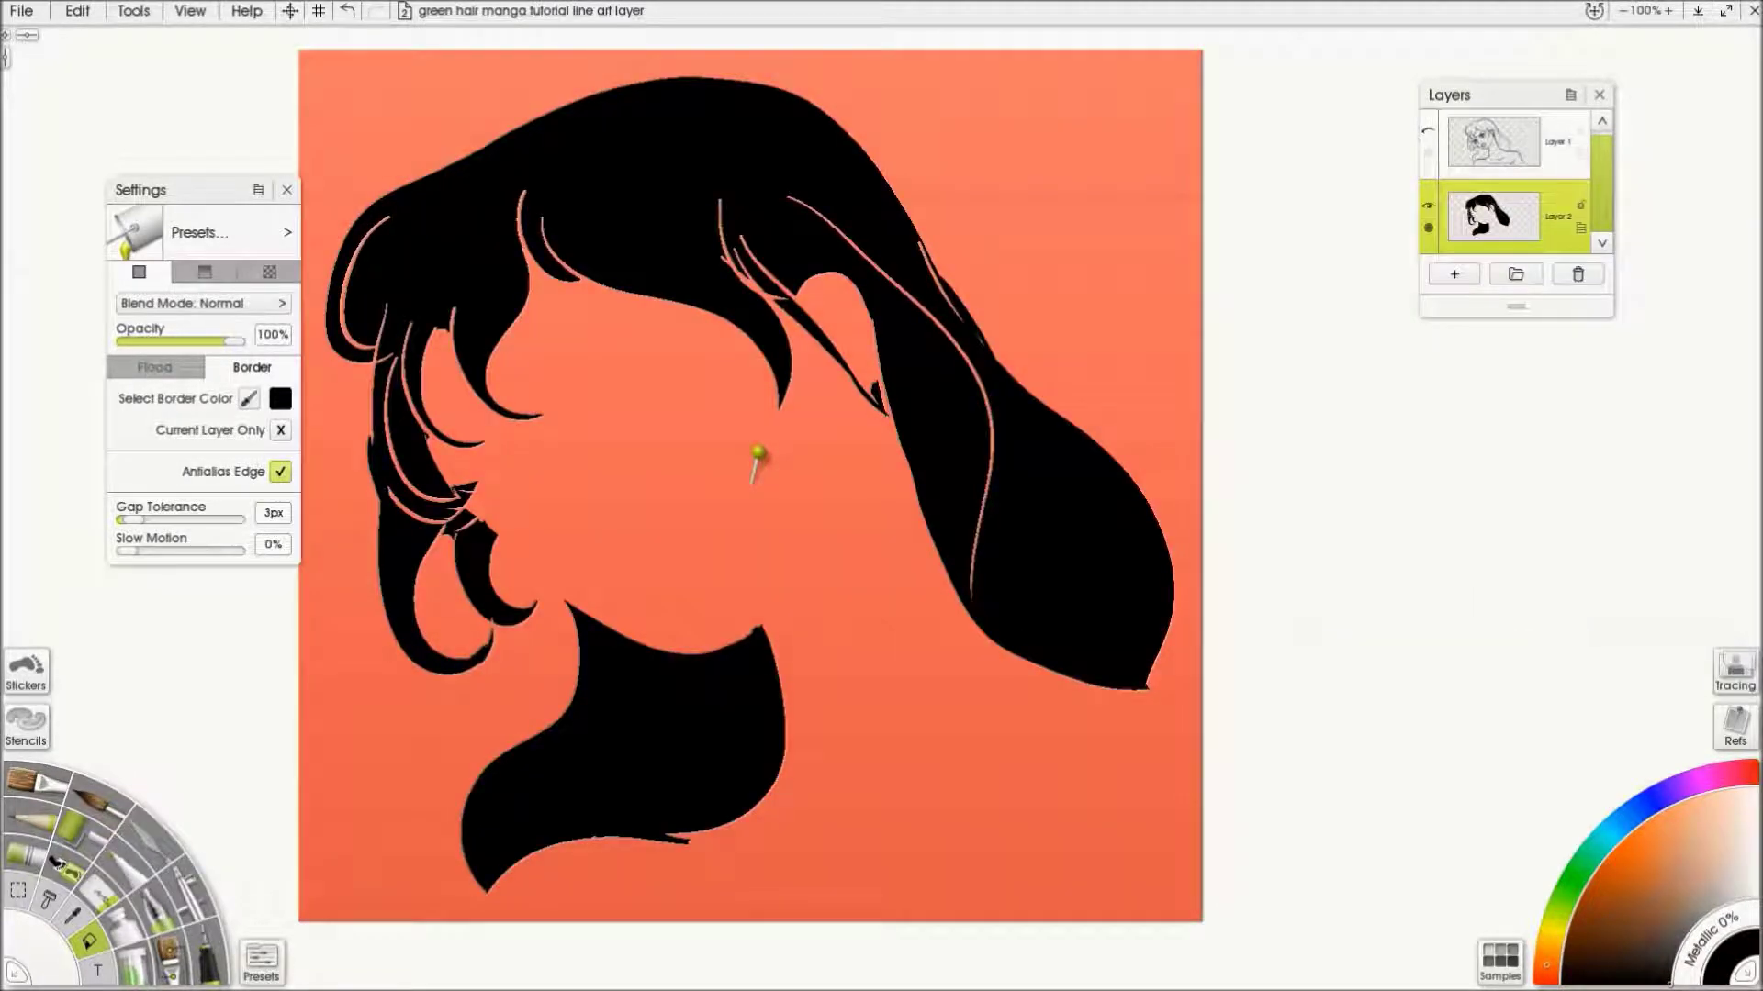
click(1427, 206)
click(1427, 130)
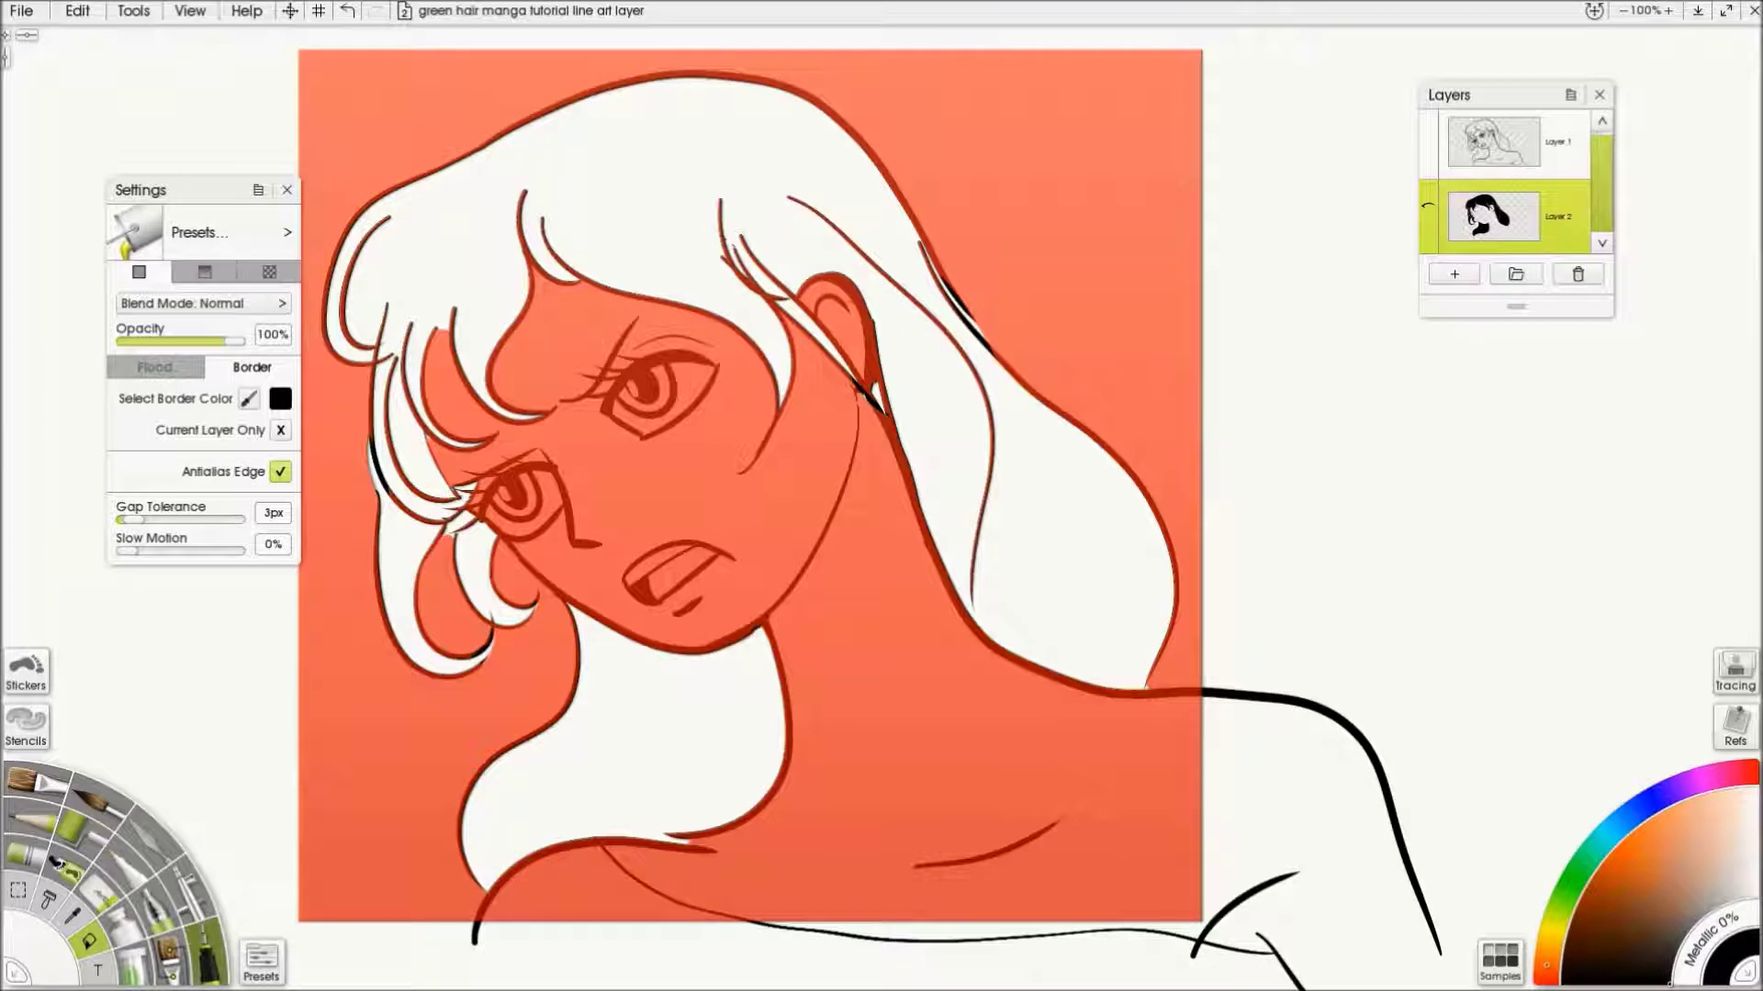
Select the ink pen with an orange color and try to paint the hair on Layer 2 through the stencil
click(207, 955)
click(1621, 840)
click(915, 424)
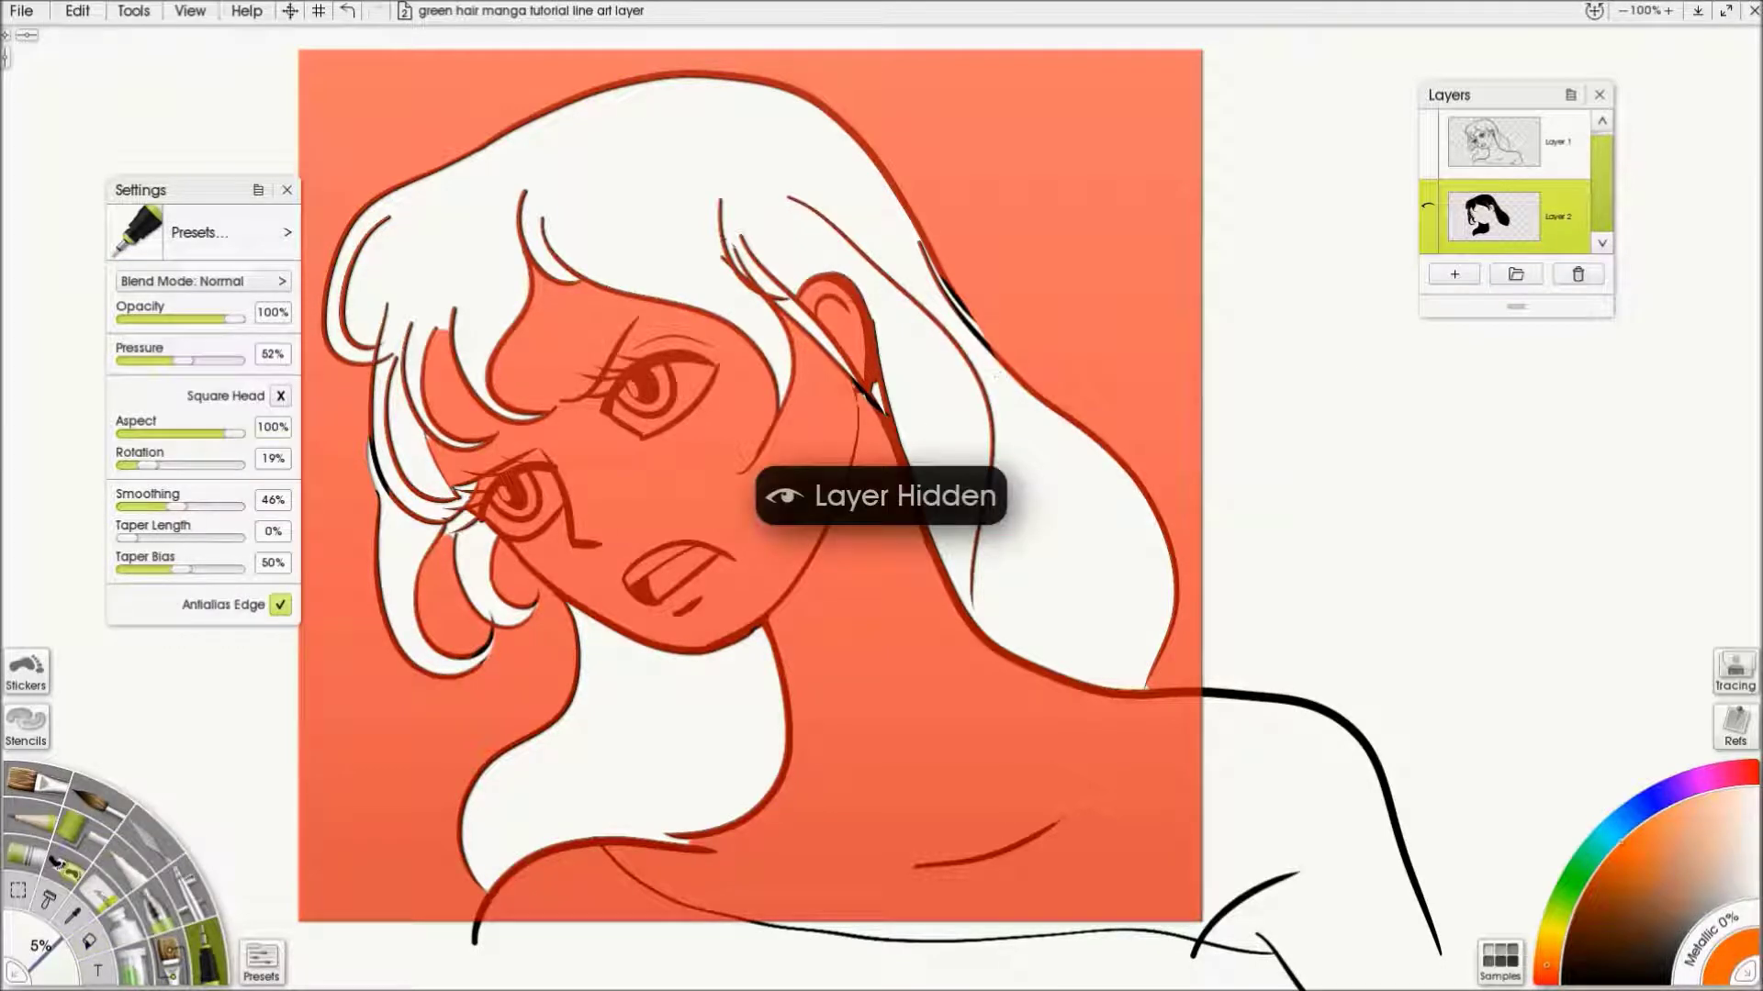